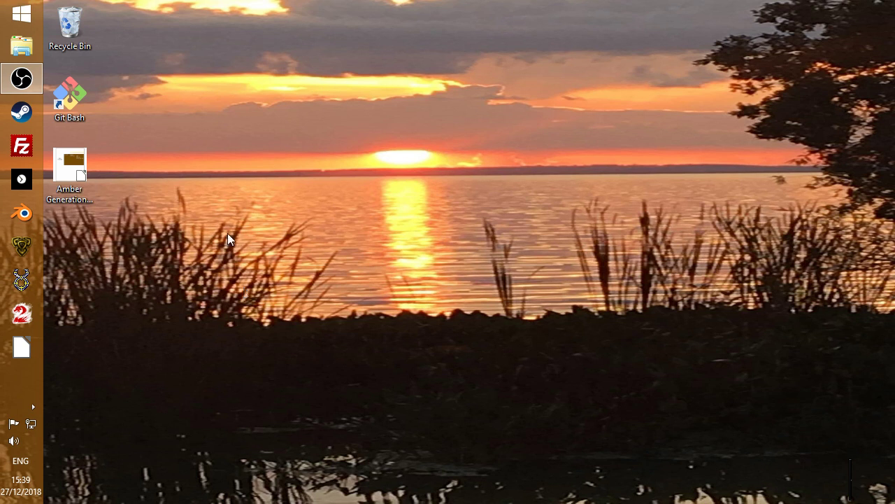
Open the Repos folder on the local C: drive in File Explorer
{"action": "left_click", "coordinate": [23, 49]}
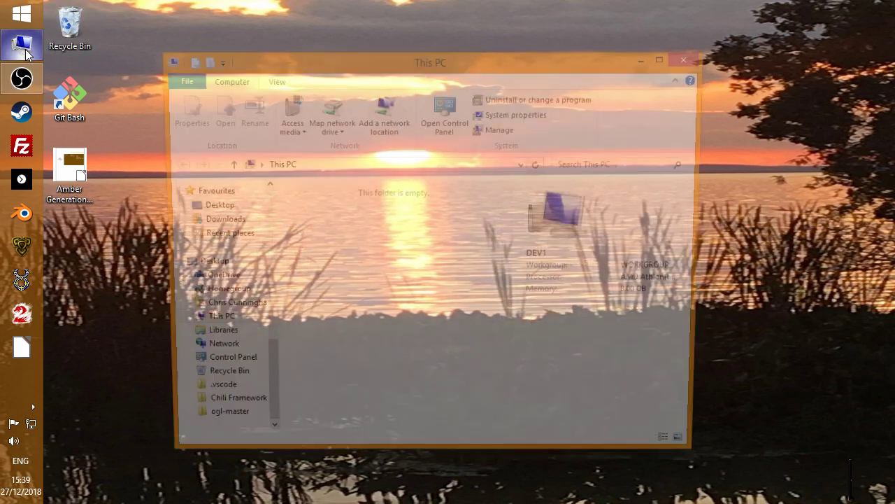
{"action": "left_click", "coordinate": [362, 217]}
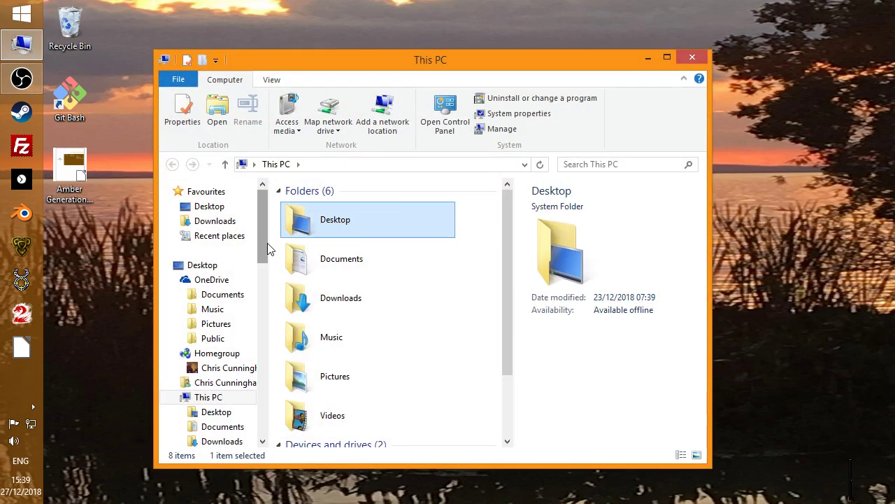
{"action": "left_click_drag", "start_coordinate": [268, 243], "coordinate": [270, 342]}
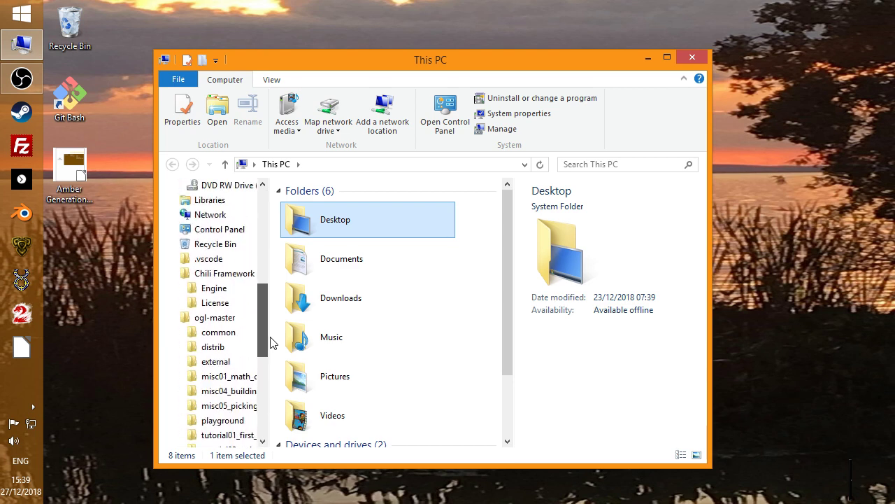
{"action": "left_click", "coordinate": [175, 272]}
{"action": "left_click", "coordinate": [175, 288]}
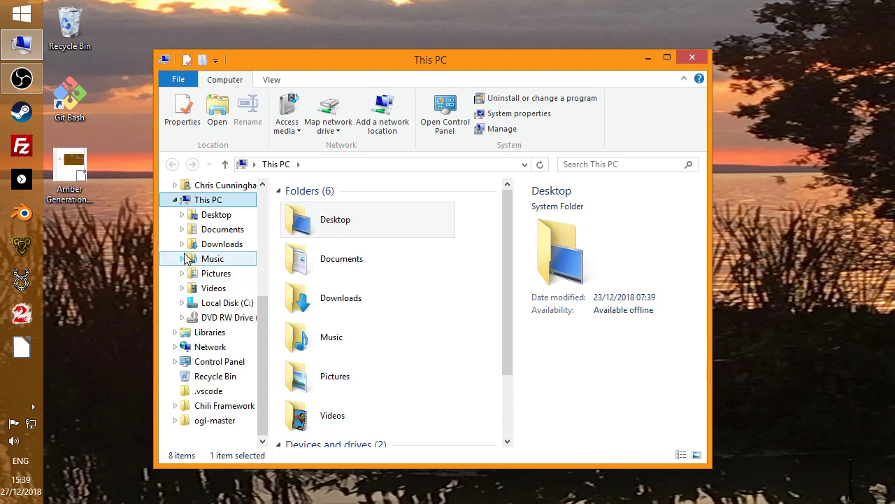
{"action": "left_click", "coordinate": [210, 305]}
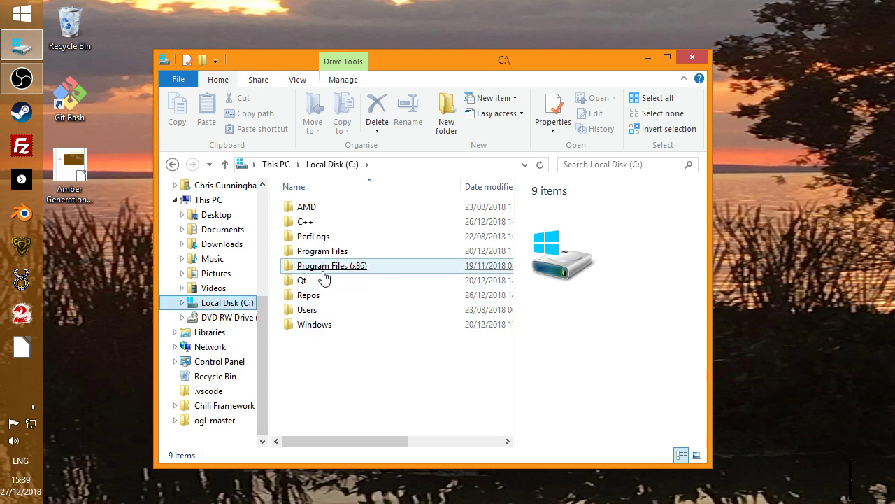
{"action": "left_click", "coordinate": [316, 301]}
{"action": "double_click", "coordinate": [316, 300]}
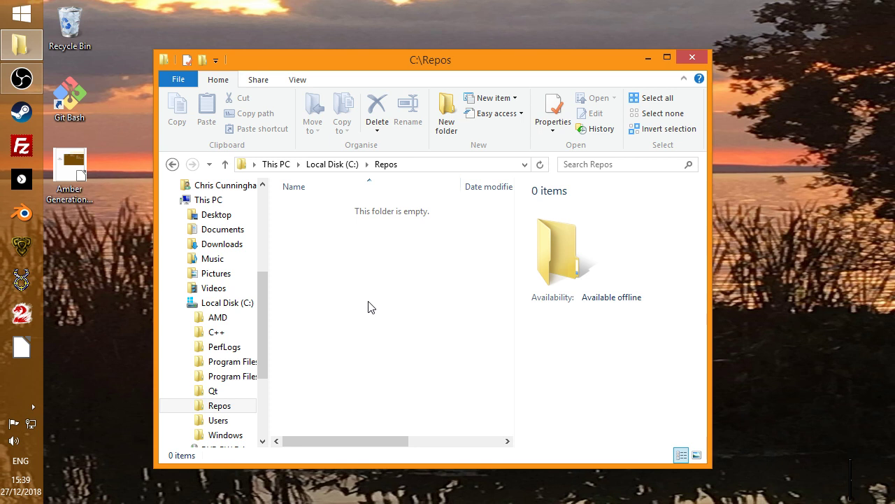
Open Git Bash in the Repos folder and clone the Youtube repository over SSH from the home directory on 192.168.0.100, entering the account password
{"action": "right_click", "coordinate": [342, 270]}
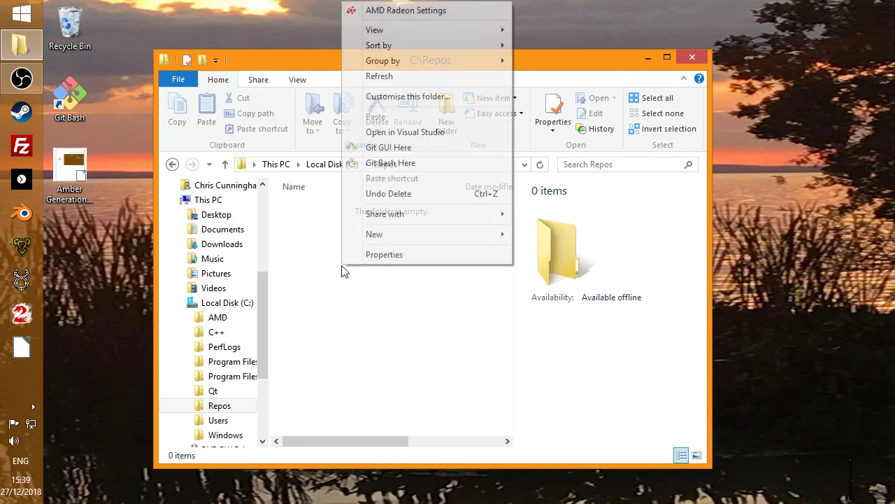
{"action": "left_click", "coordinate": [423, 163]}
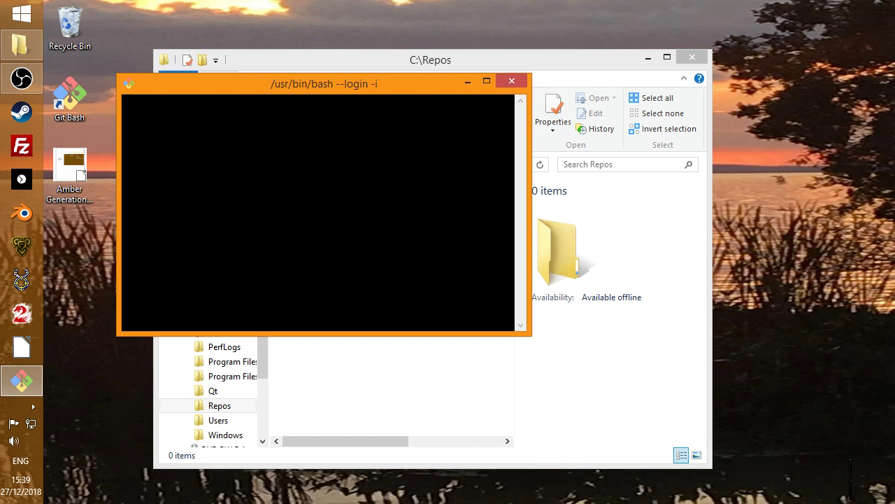
{"action": "left_click_drag", "start_coordinate": [407, 89], "coordinate": [534, 161]}
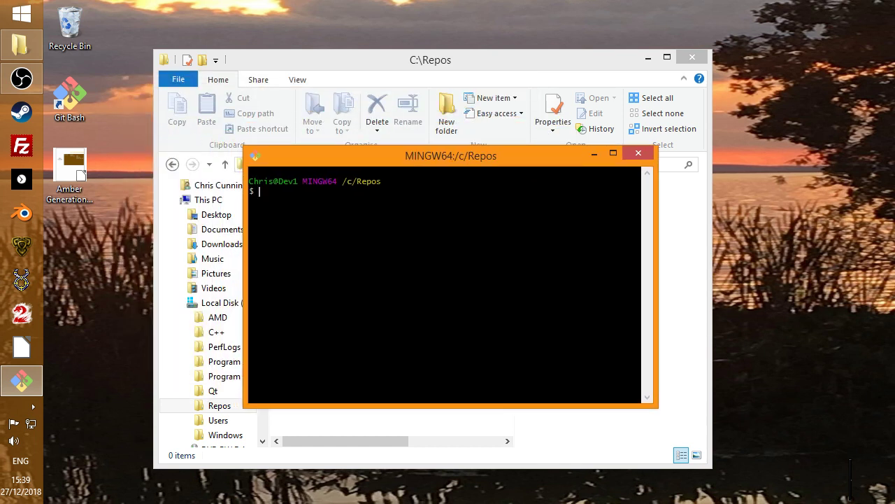
{"action": "type", "text": "git clone ssh://chris@192.168.0.100/home/chris/Youtube"}
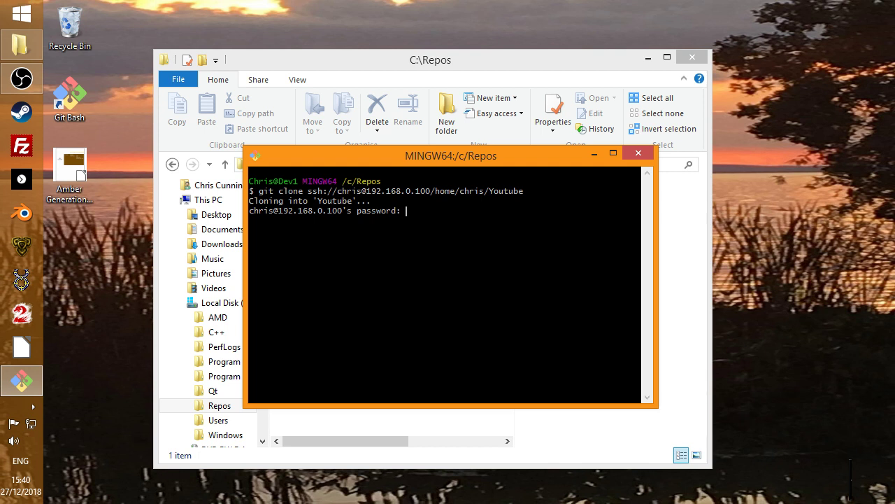
{"action": "key", "text": "Return"}
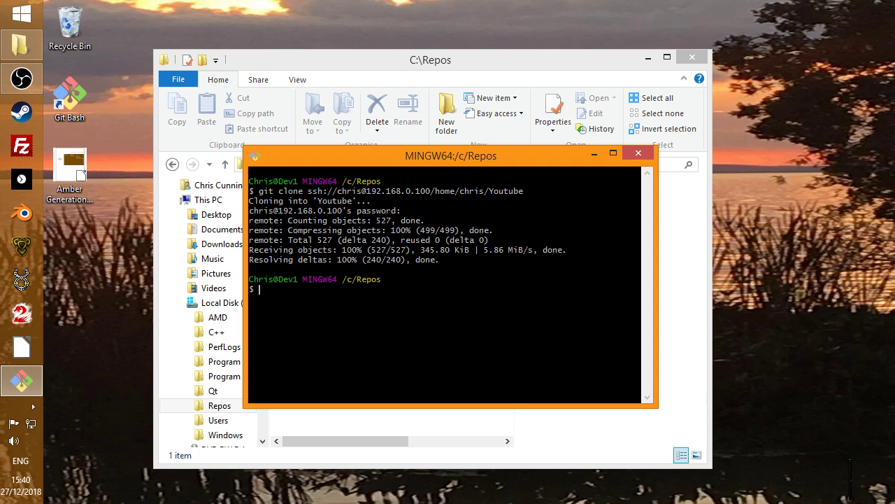
Clone the Youtube_Game repository from the same SSH server, entering the account password, and close the terminal
{"action": "key", "text": "Up"}
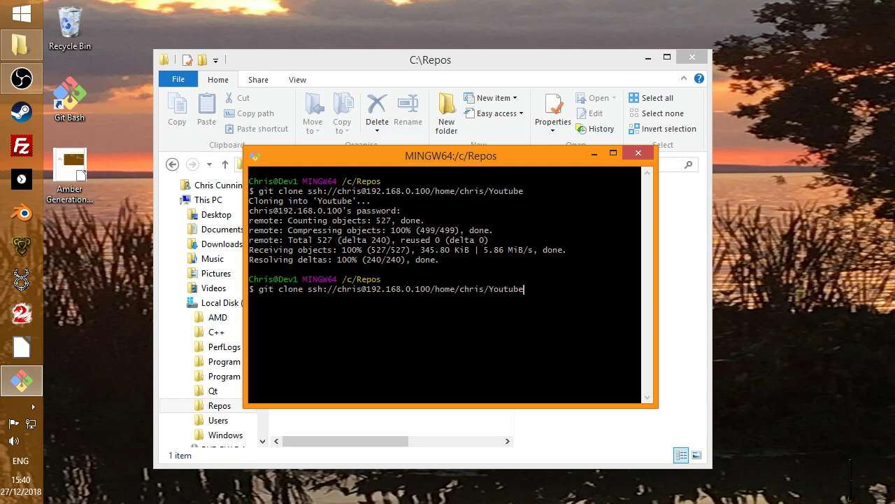
{"action": "type", "text": "_Game"}
{"action": "key", "text": "Return"}
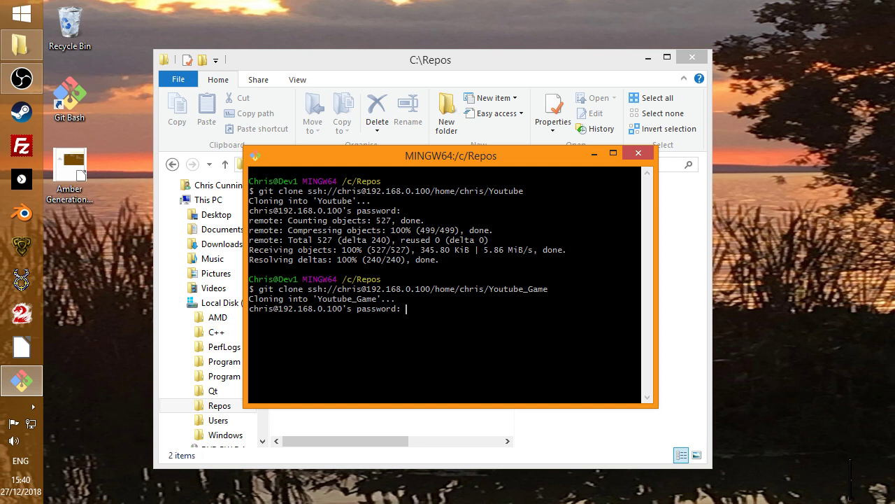
{"action": "key", "text": "Return"}
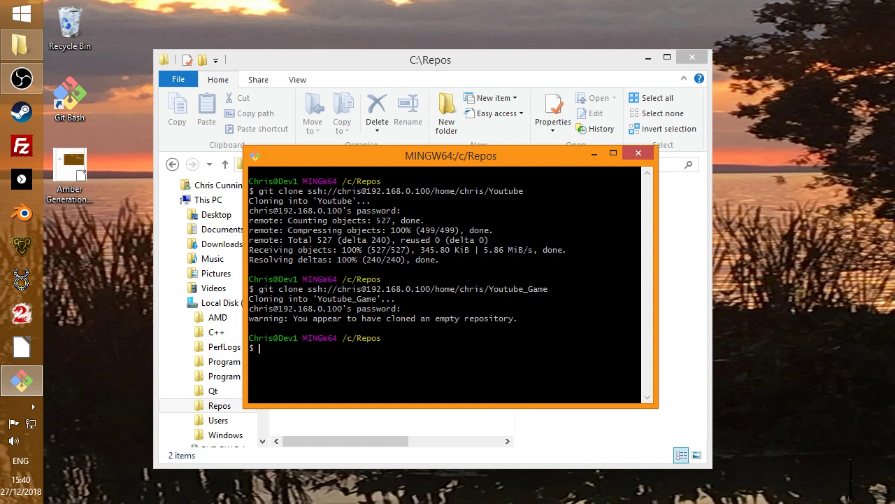
{"action": "left_click", "coordinate": [634, 155]}
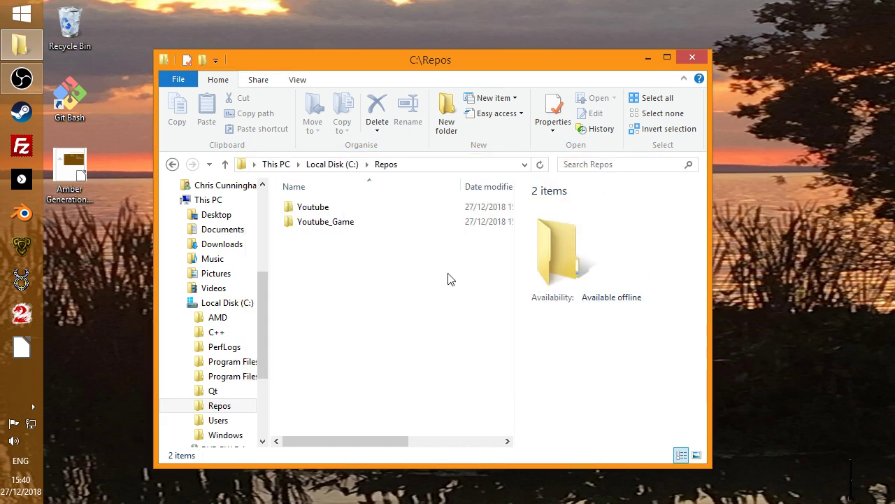
Copy the AmberSL folder from the Youtube repository into the Youtube_Game repository
{"action": "left_click", "coordinate": [306, 210]}
{"action": "double_click", "coordinate": [307, 210]}
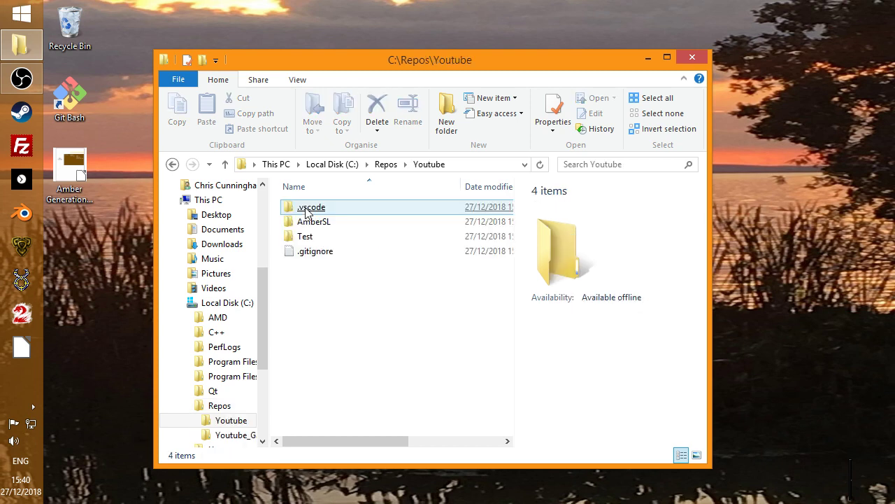
{"action": "left_click", "coordinate": [307, 222]}
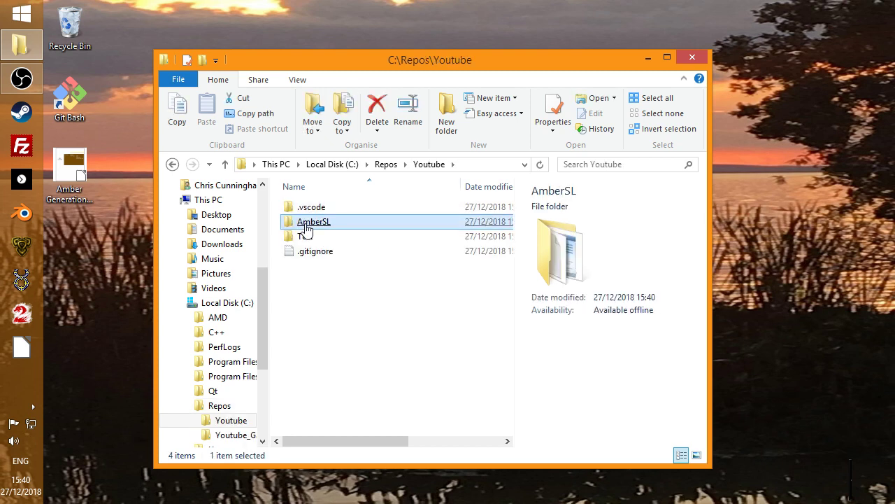
{"action": "right_click", "coordinate": [307, 222]}
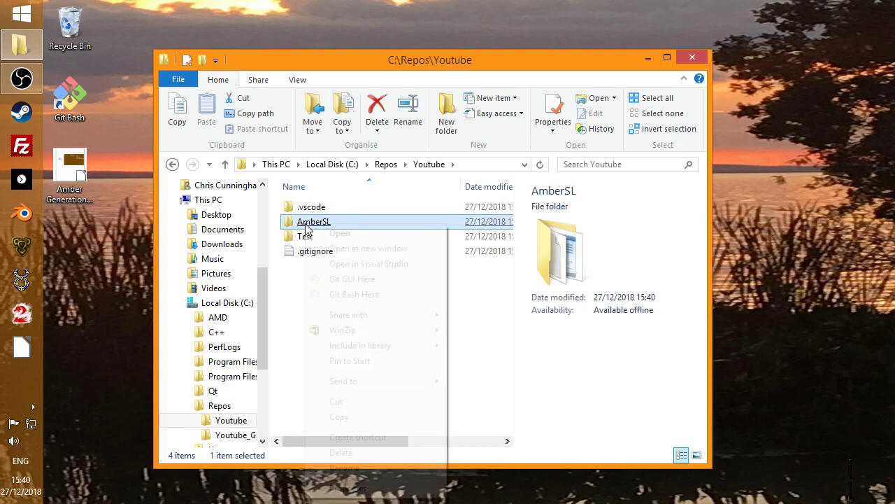
{"action": "left_click", "coordinate": [340, 417]}
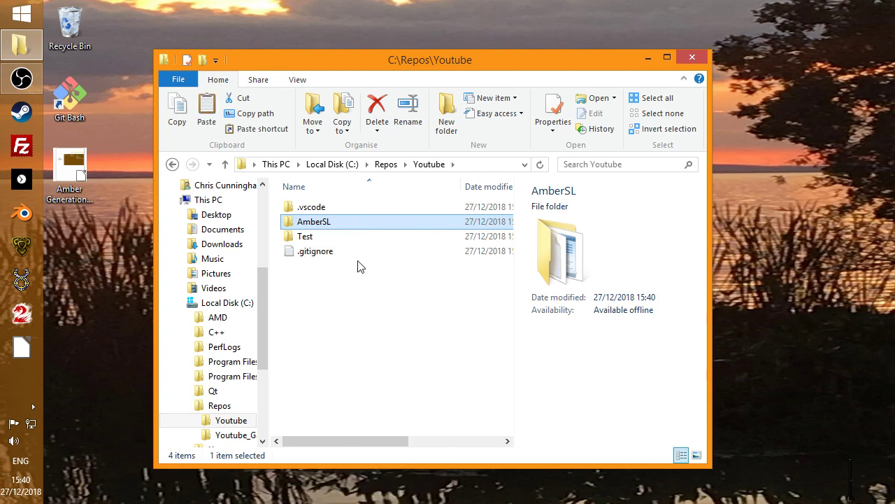
{"action": "left_click", "coordinate": [391, 167]}
{"action": "double_click", "coordinate": [335, 222]}
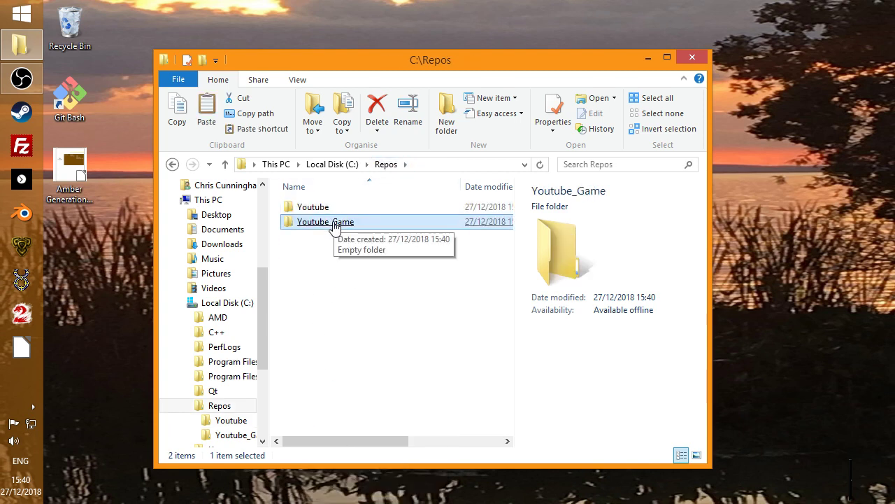
{"action": "right_click", "coordinate": [368, 296]}
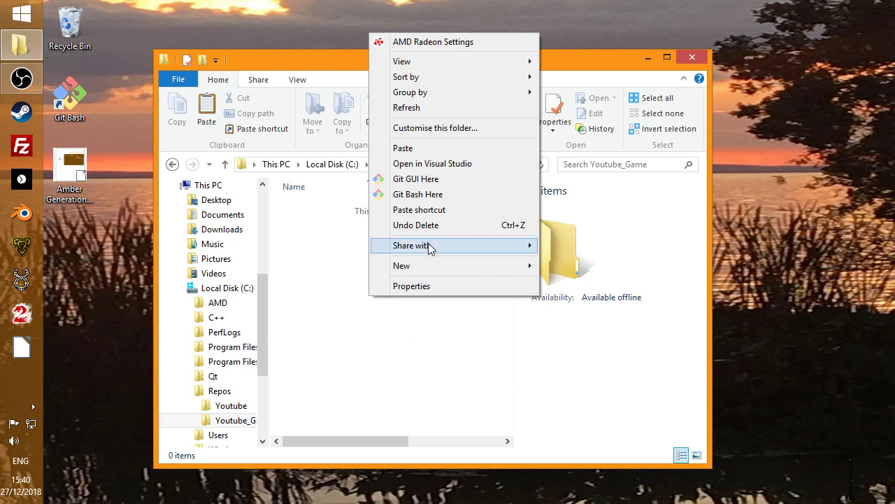
{"action": "left_click", "coordinate": [442, 149]}
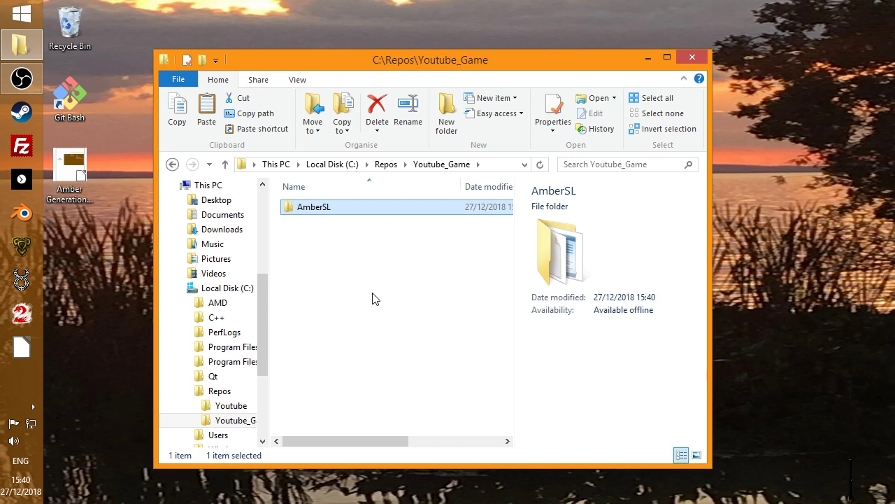
Copy the Deps folder from C:\C++ into the Youtube_Game repository folder
{"action": "left_click", "coordinate": [344, 169]}
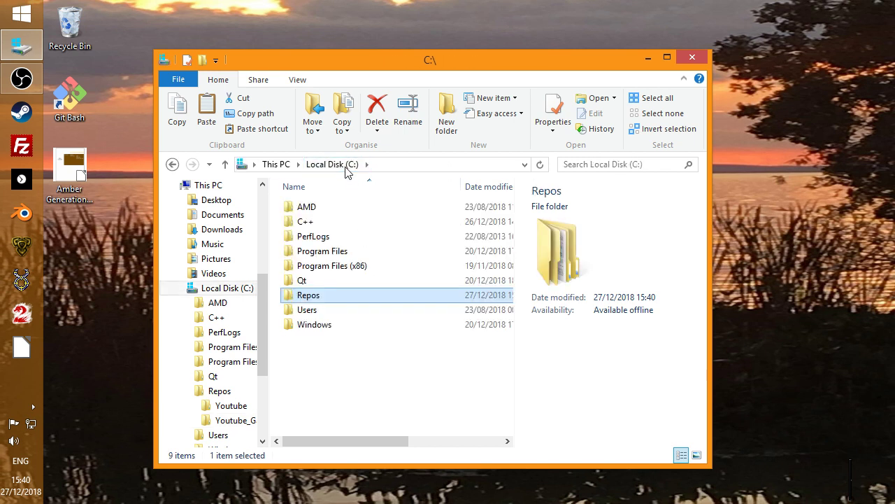
{"action": "double_click", "coordinate": [320, 226]}
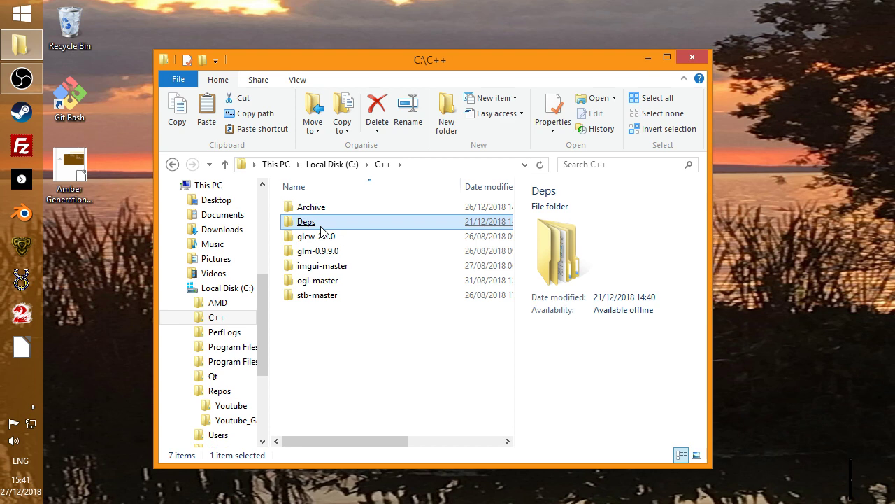
{"action": "right_click", "coordinate": [322, 219]}
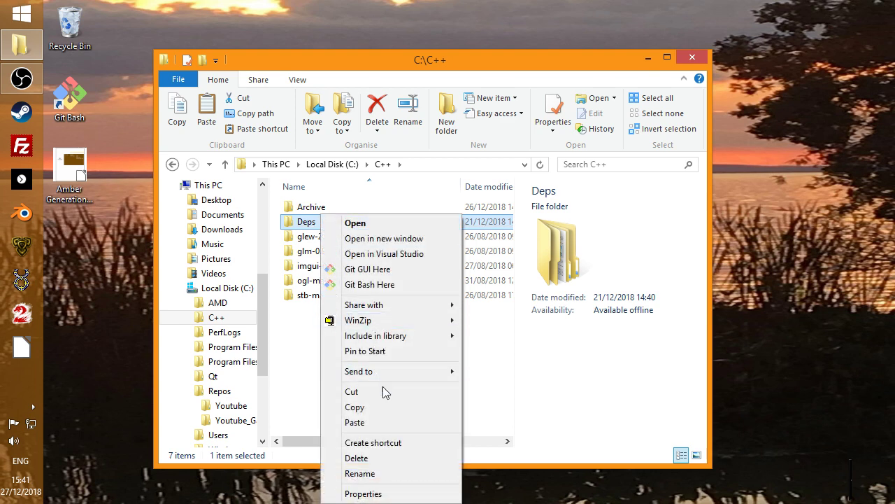
{"action": "left_click", "coordinate": [382, 408]}
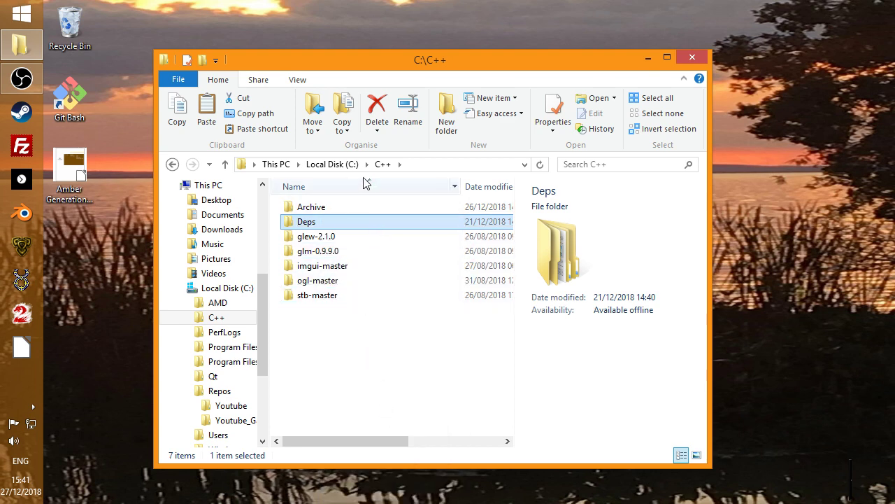
{"action": "left_click", "coordinate": [343, 168]}
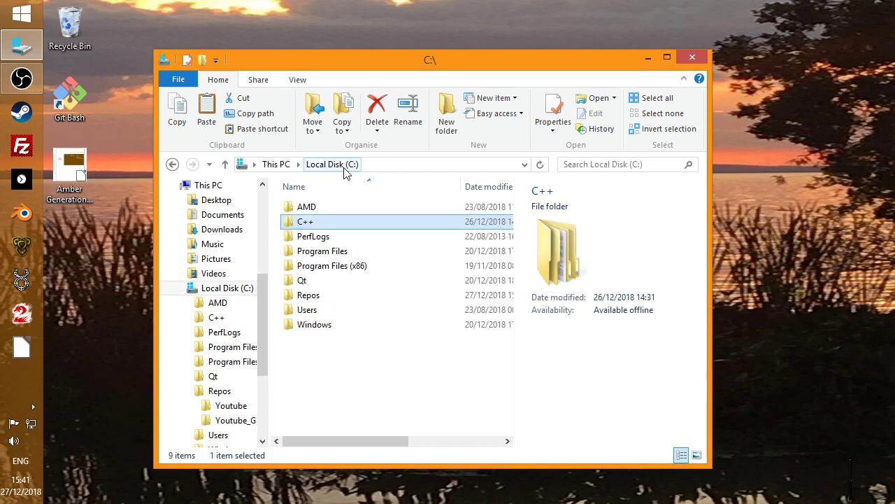
{"action": "double_click", "coordinate": [332, 297]}
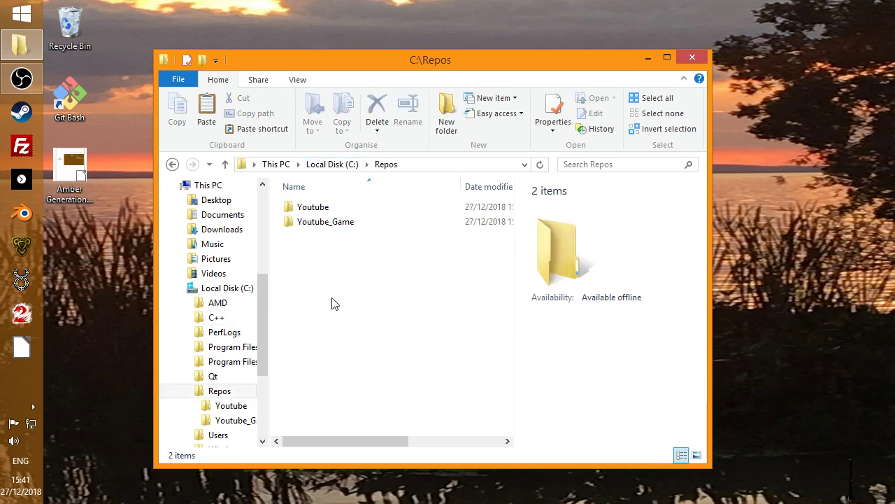
{"action": "double_click", "coordinate": [331, 224]}
{"action": "right_click", "coordinate": [330, 258]}
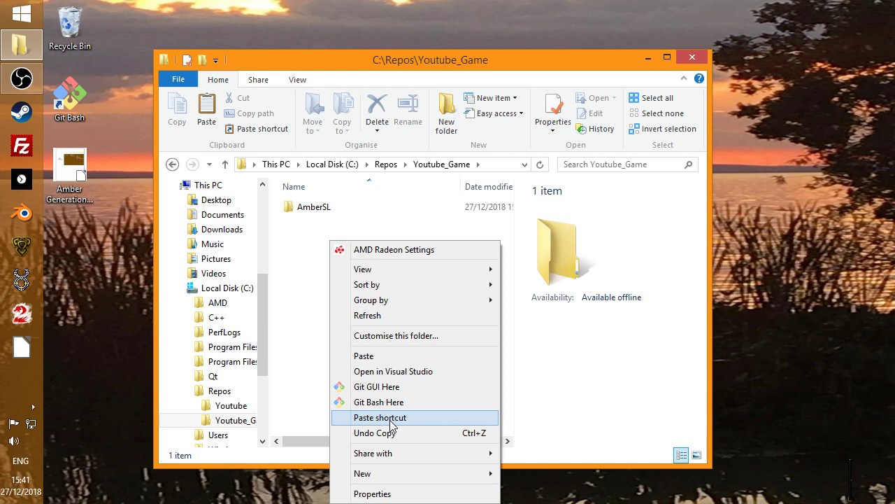
{"action": "left_click", "coordinate": [392, 357]}
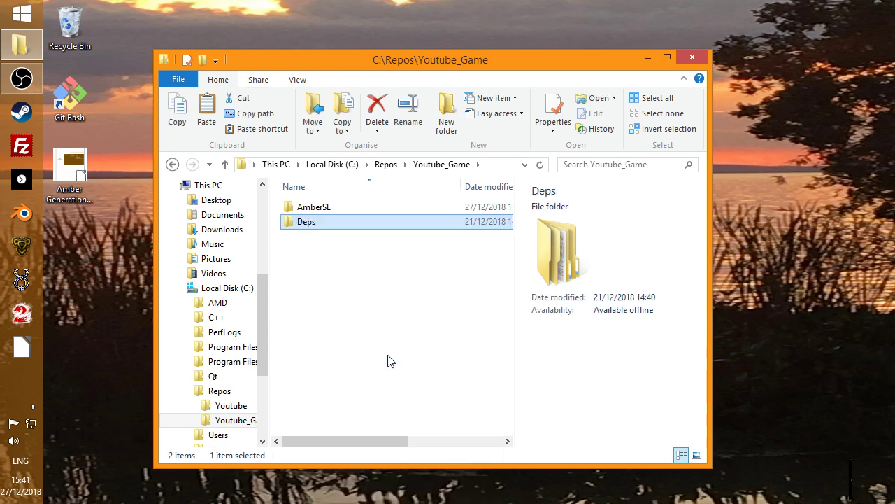
Examine the copied Deps folder, looking through its Include subfolder and the header files in GL
{"action": "double_click", "coordinate": [305, 224]}
{"action": "left_click", "coordinate": [304, 223]}
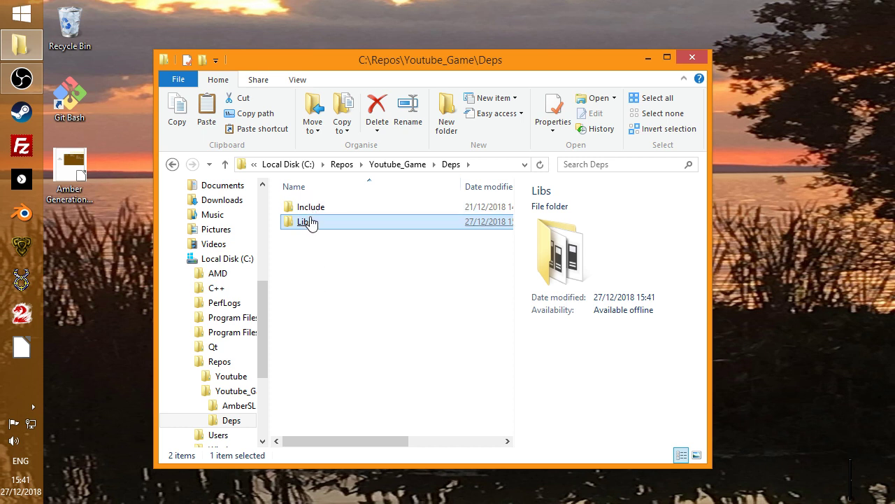
{"action": "double_click", "coordinate": [310, 209]}
{"action": "left_click", "coordinate": [311, 208]}
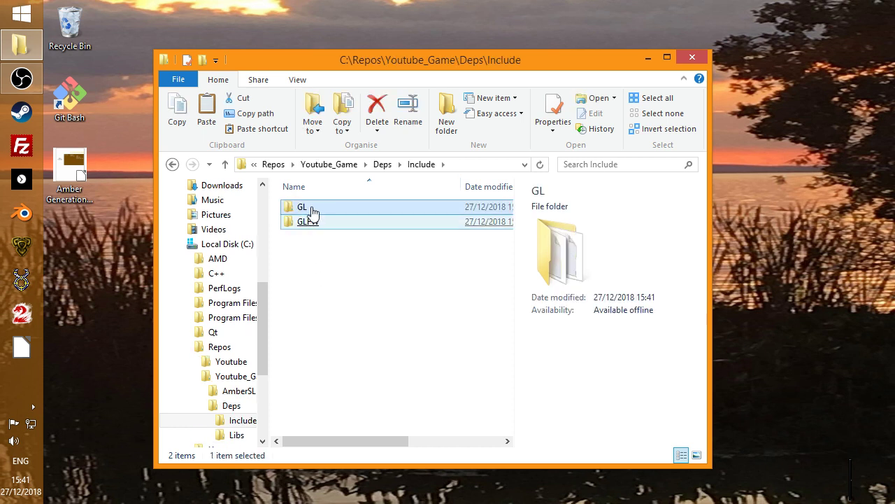
{"action": "left_click", "coordinate": [310, 222]}
{"action": "left_click", "coordinate": [310, 210]}
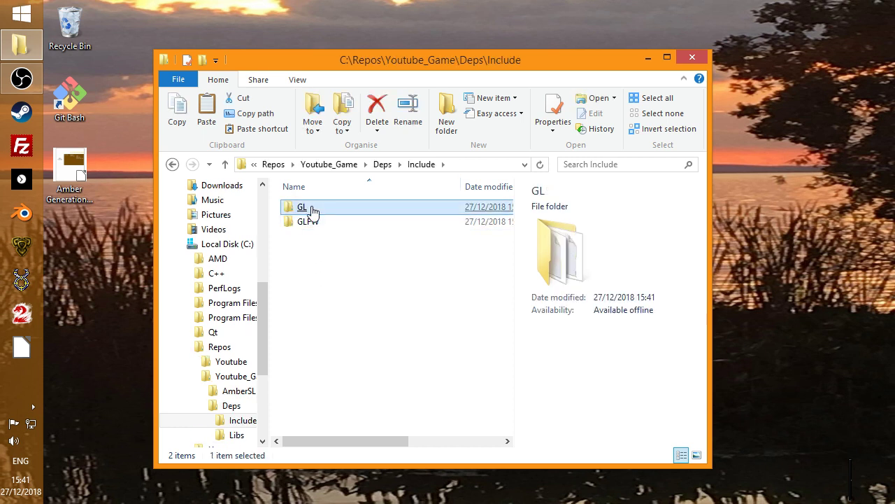
{"action": "left_click", "coordinate": [310, 223]}
{"action": "double_click", "coordinate": [313, 209]}
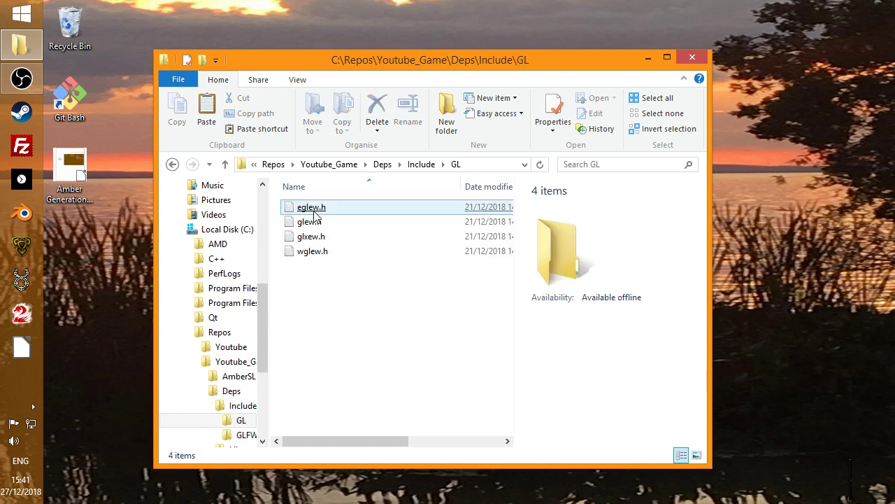
{"action": "left_click", "coordinate": [315, 212]}
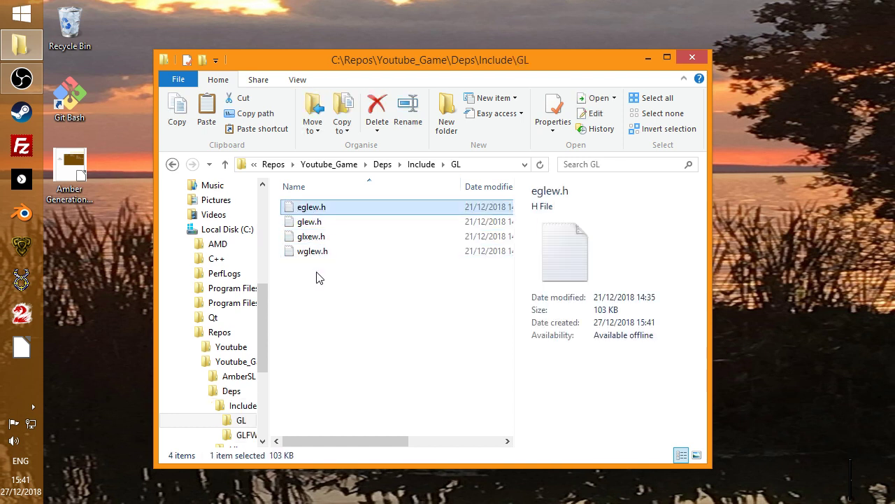
Examine the GLFW header files in Include and the library files in the Libs folder of the copied Deps
{"action": "left_click", "coordinate": [418, 166]}
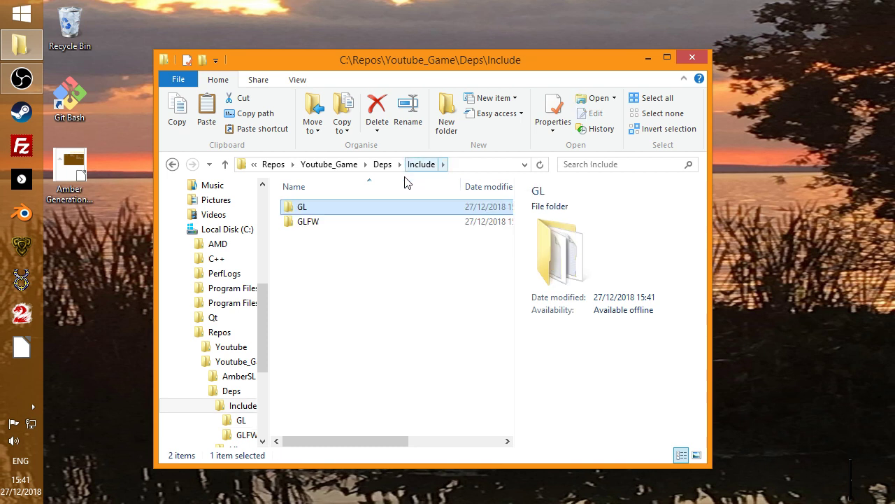
{"action": "double_click", "coordinate": [326, 222]}
{"action": "left_click", "coordinate": [327, 222]}
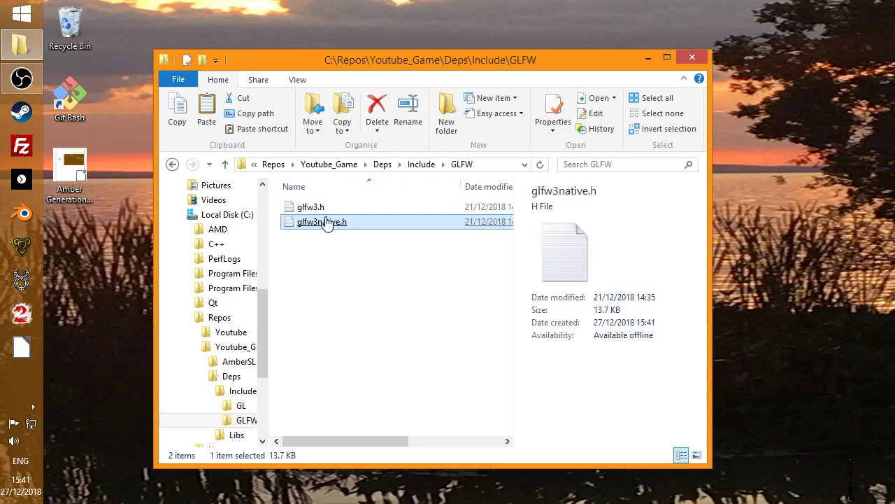
{"action": "left_click", "coordinate": [420, 166]}
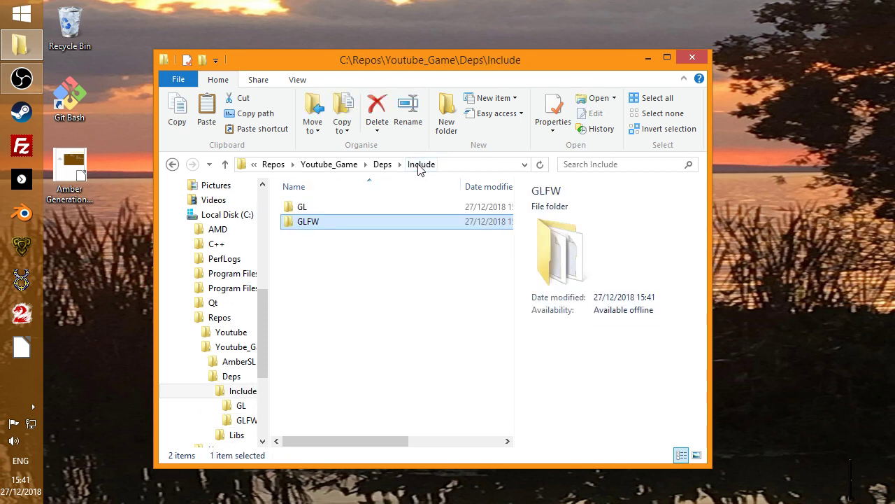
{"action": "left_click", "coordinate": [385, 168]}
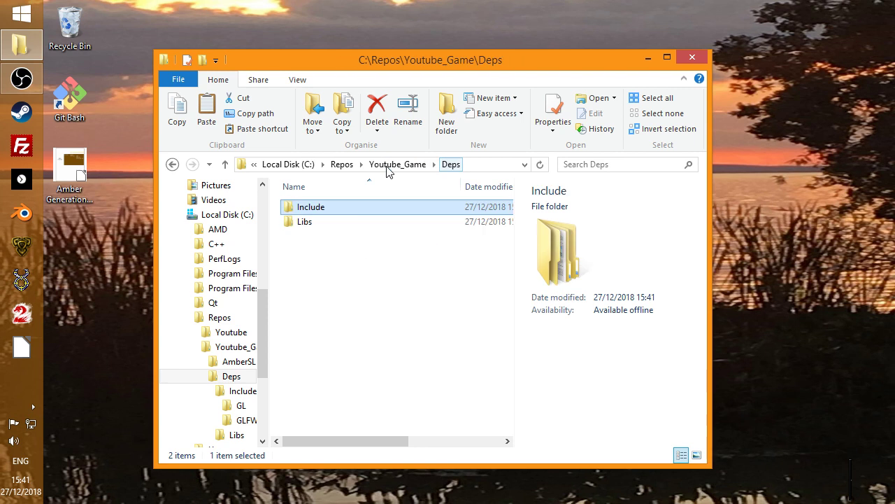
{"action": "double_click", "coordinate": [313, 230]}
{"action": "left_click", "coordinate": [312, 231]}
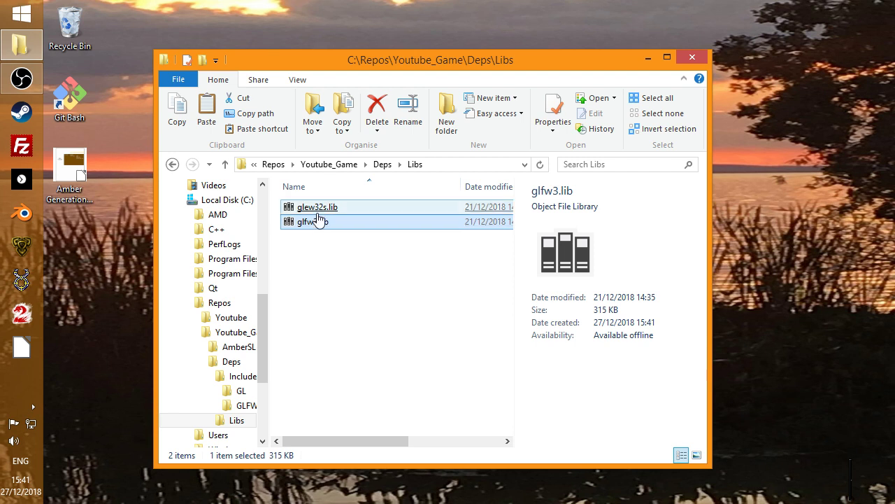
{"action": "left_click", "coordinate": [326, 213]}
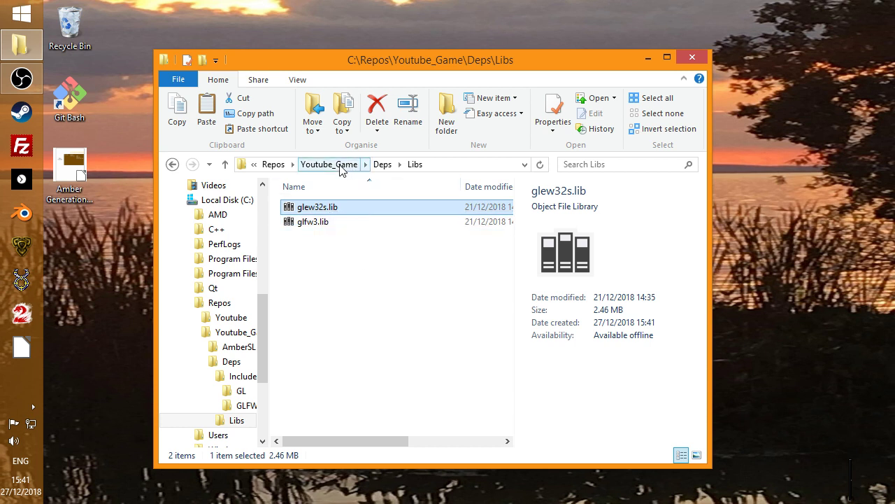
Open main.cpp from the Youtube repository's Test folder in Notepad++, move its window off this screen and close the file browser
{"action": "left_click", "coordinate": [341, 165]}
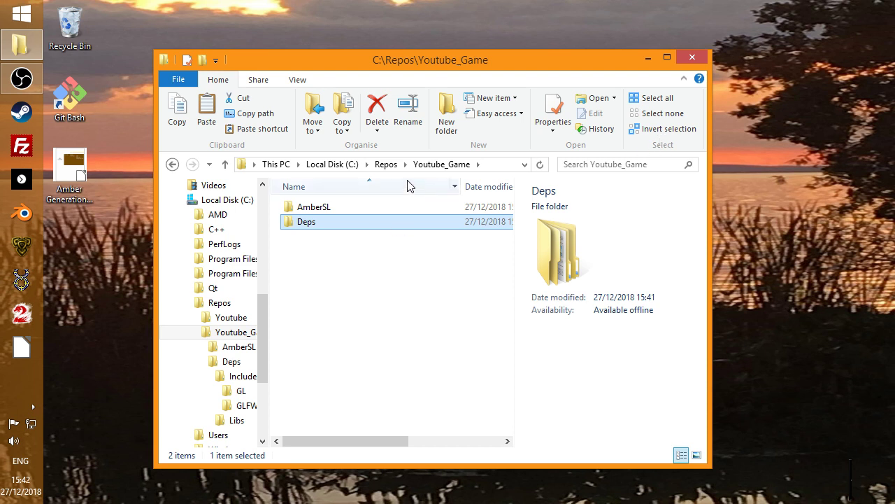
{"action": "left_click", "coordinate": [385, 165]}
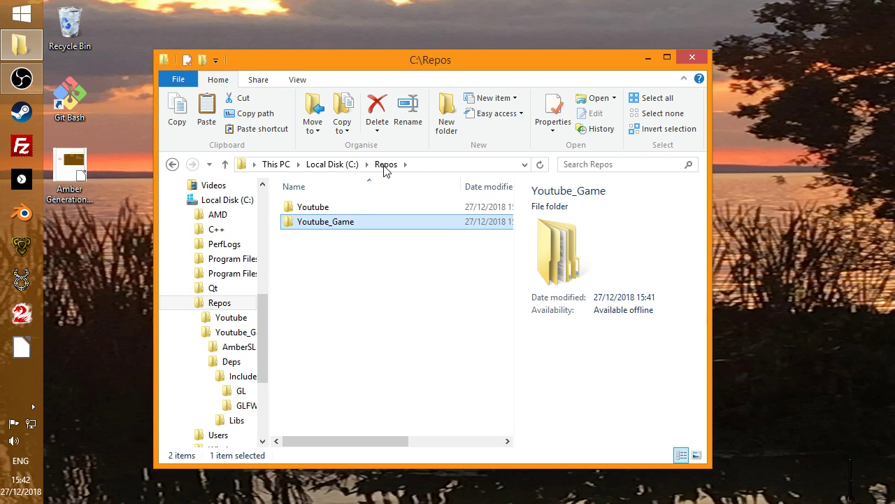
{"action": "left_click", "coordinate": [312, 208]}
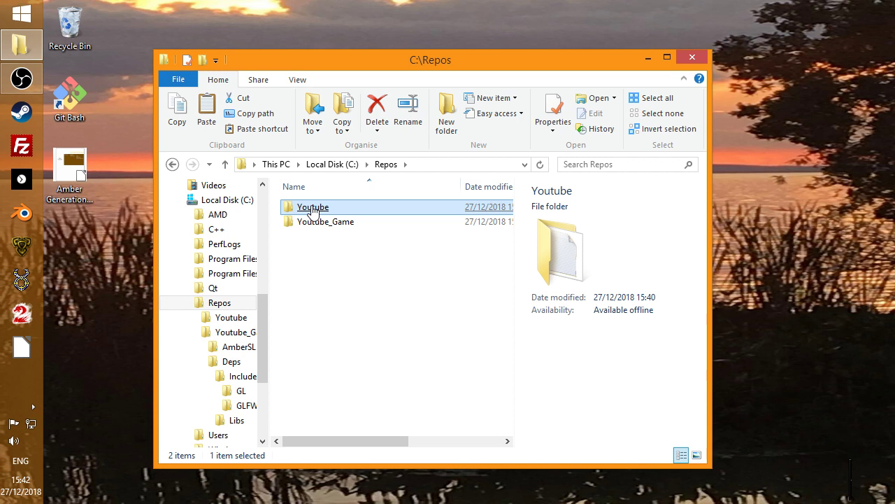
{"action": "left_click", "coordinate": [313, 210]}
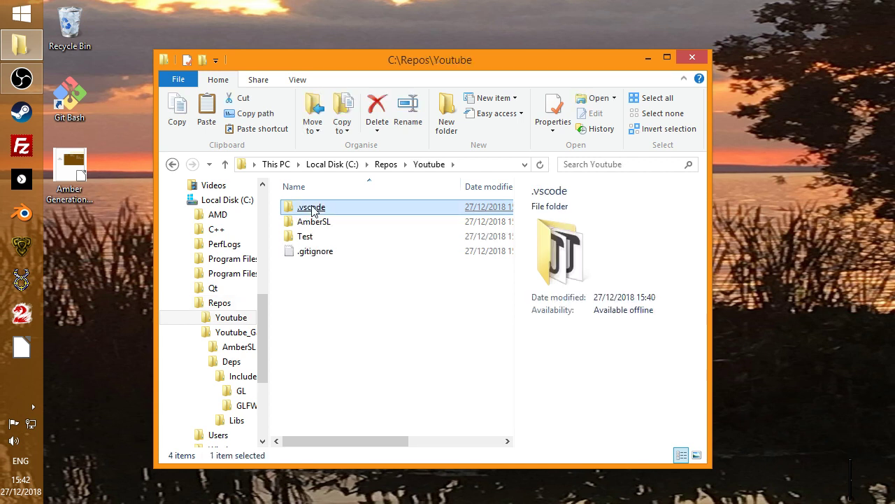
{"action": "double_click", "coordinate": [307, 238]}
{"action": "left_click", "coordinate": [312, 239]}
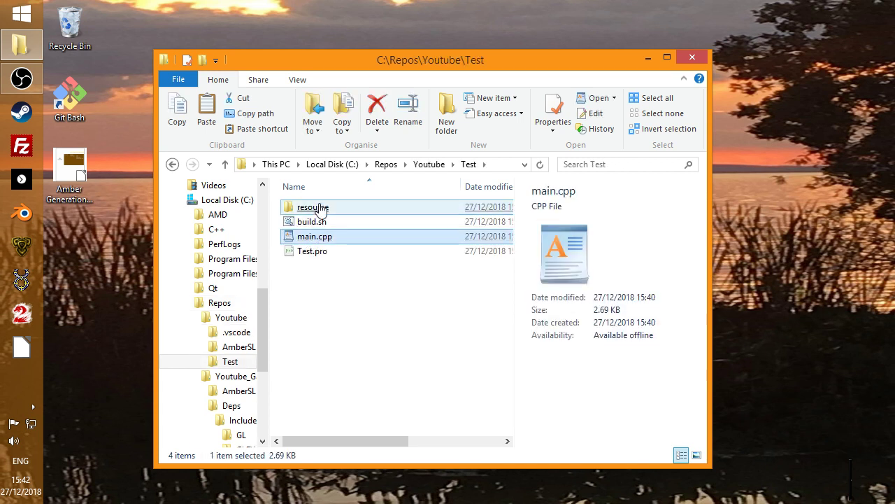
{"action": "right_click", "coordinate": [319, 242]}
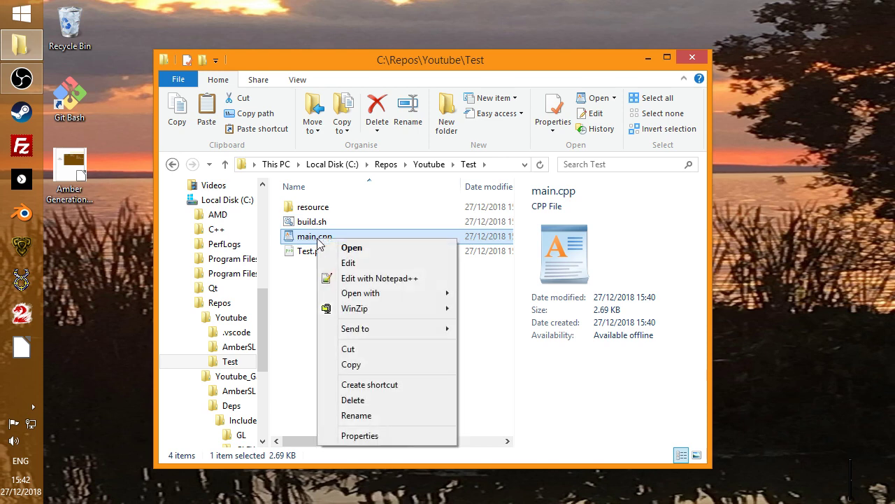
{"action": "left_click", "coordinate": [371, 279]}
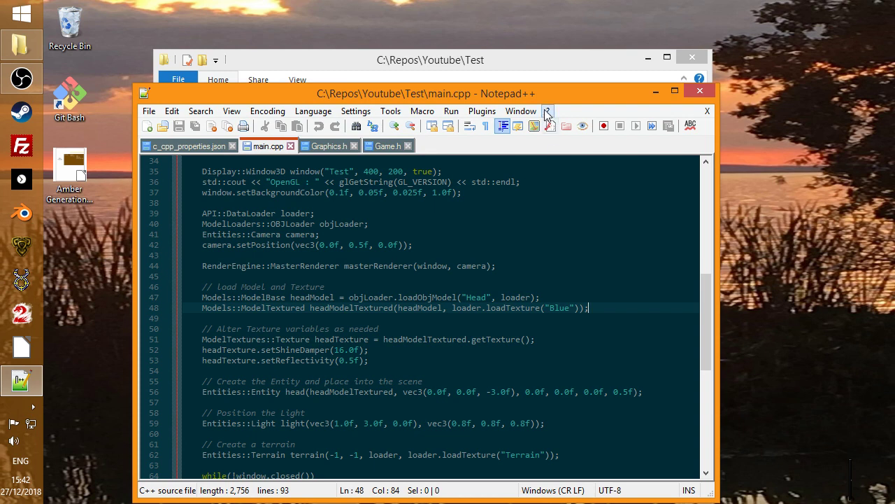
{"action": "left_click_drag", "start_coordinate": [571, 94], "coordinate": [0, 91]}
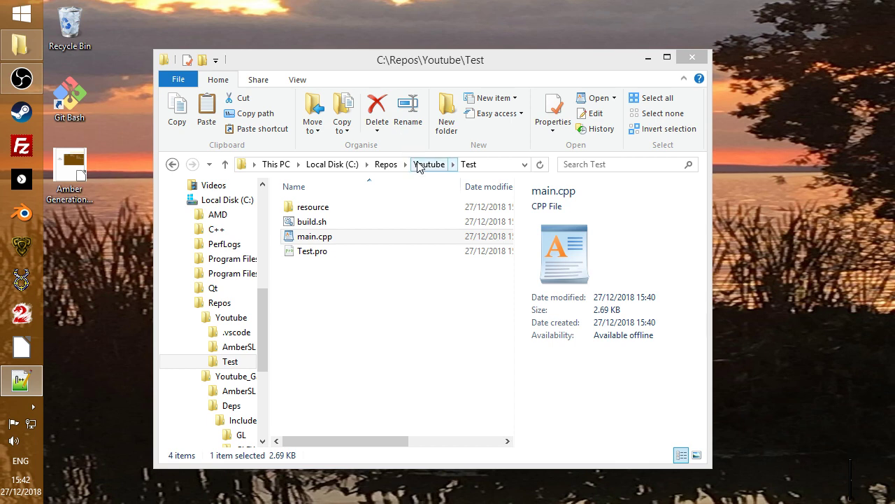
{"action": "left_click", "coordinate": [688, 57]}
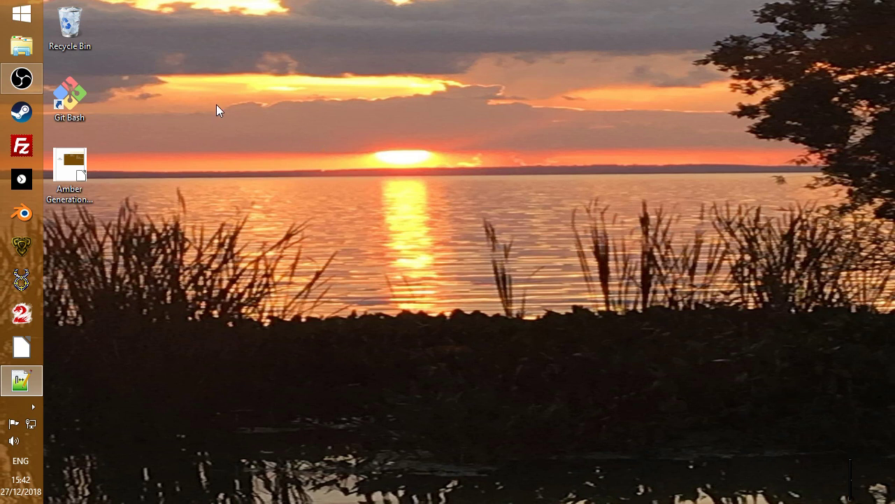
Open Firefox, go to the Amberskies website and follow its link to the GitHub code
{"action": "left_click", "coordinate": [22, 14]}
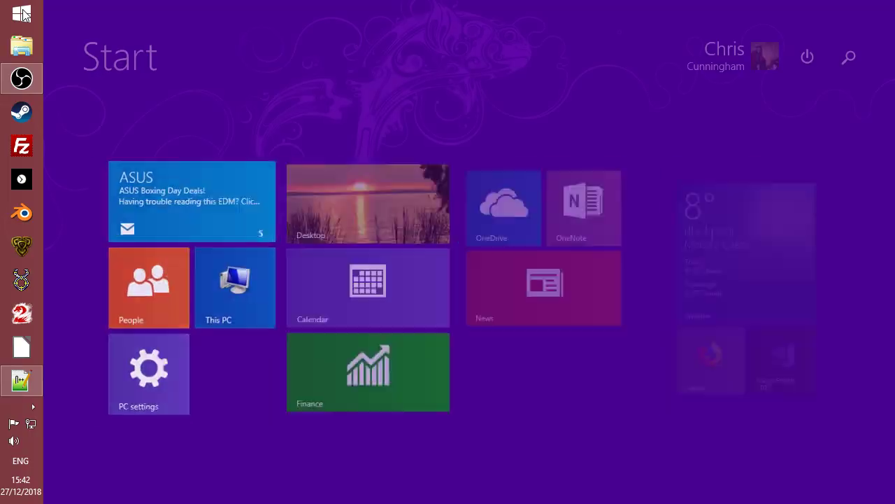
{"action": "left_click", "coordinate": [688, 381]}
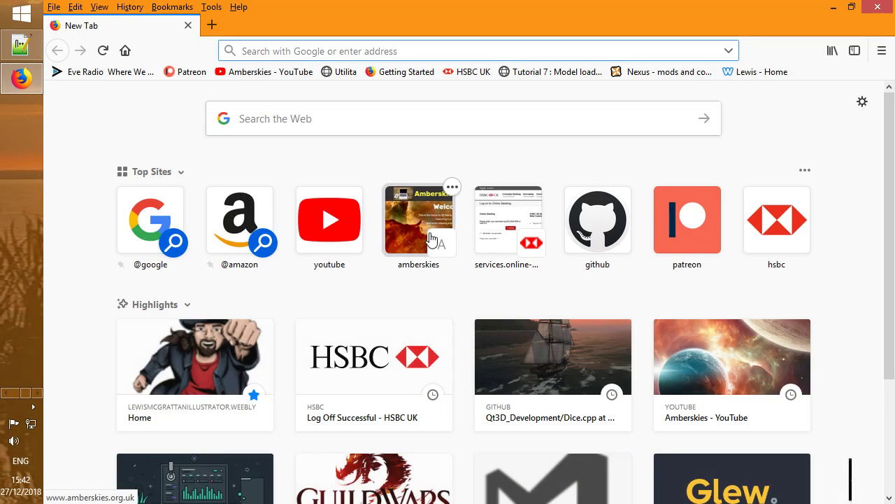
{"action": "left_click", "coordinate": [428, 201]}
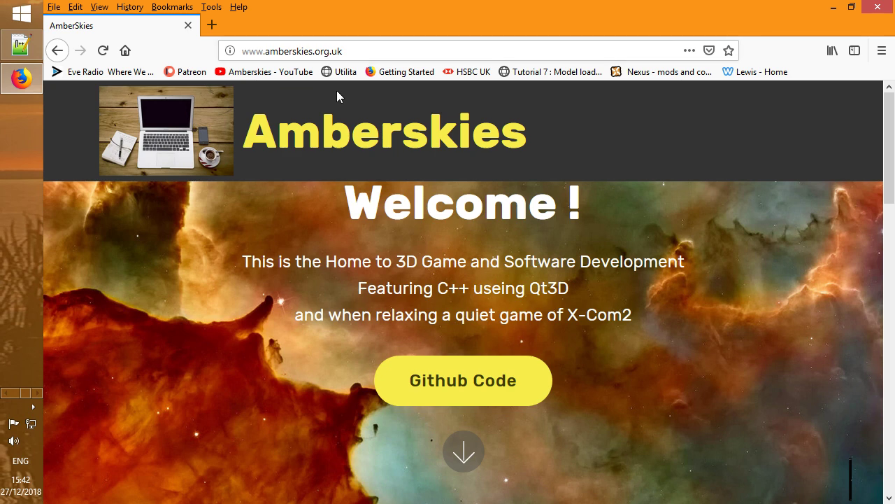
{"action": "left_click", "coordinate": [494, 386]}
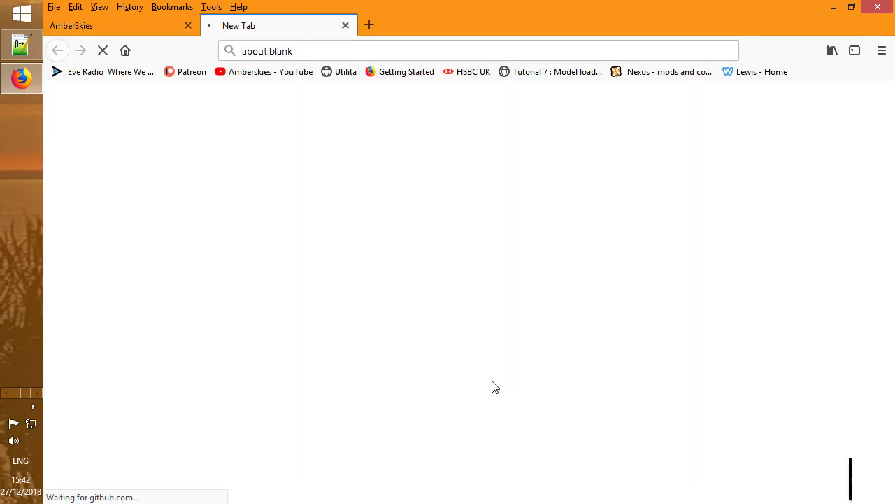
Look through the Qt3D_Development repository down to The_Big_Snake/src/Rendering, and close the browser with all its tabs
{"action": "scroll", "coordinate": [364, 308], "scroll_direction": "down", "scroll_amount": 5}
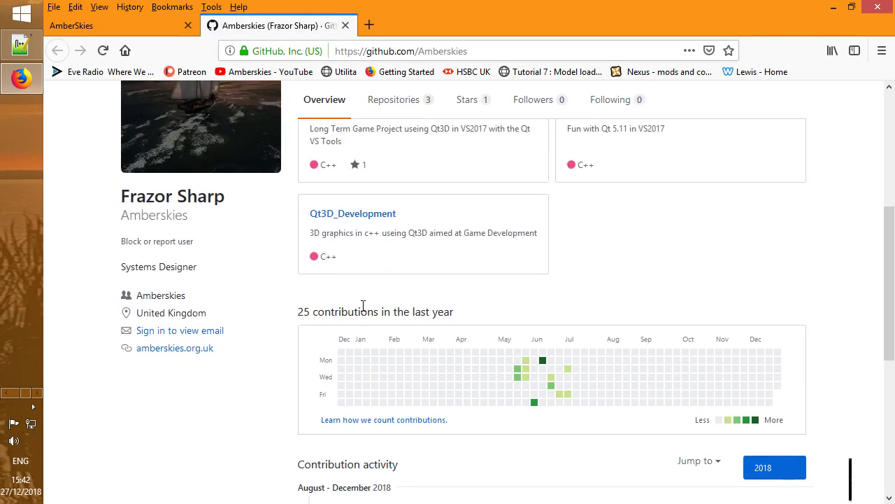
{"action": "left_click", "coordinate": [359, 218]}
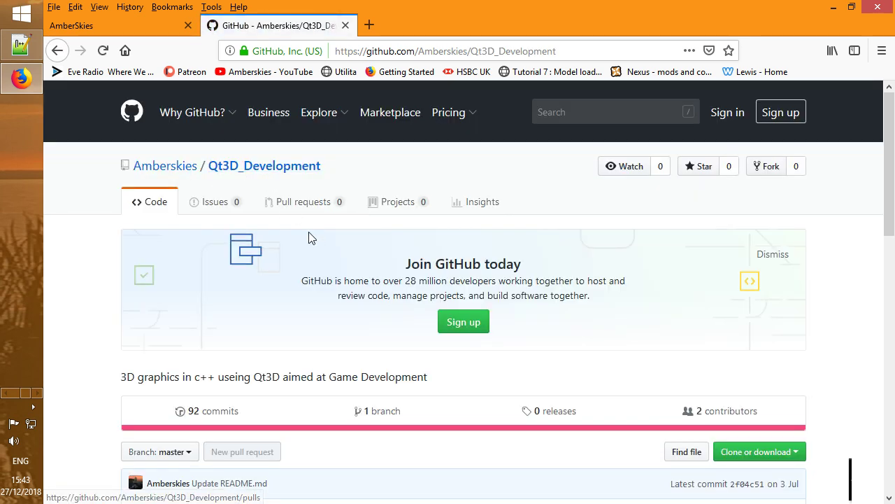
{"action": "scroll", "coordinate": [311, 238], "scroll_direction": "down", "scroll_amount": 5}
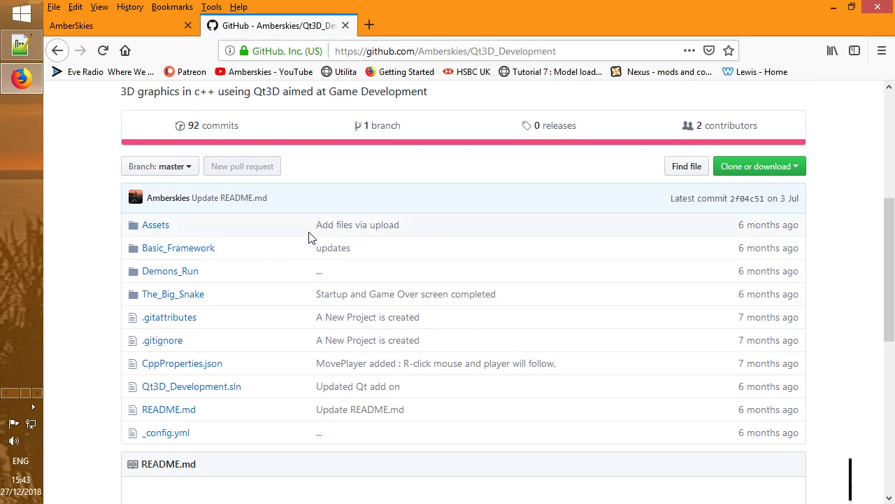
{"action": "left_click", "coordinate": [185, 295]}
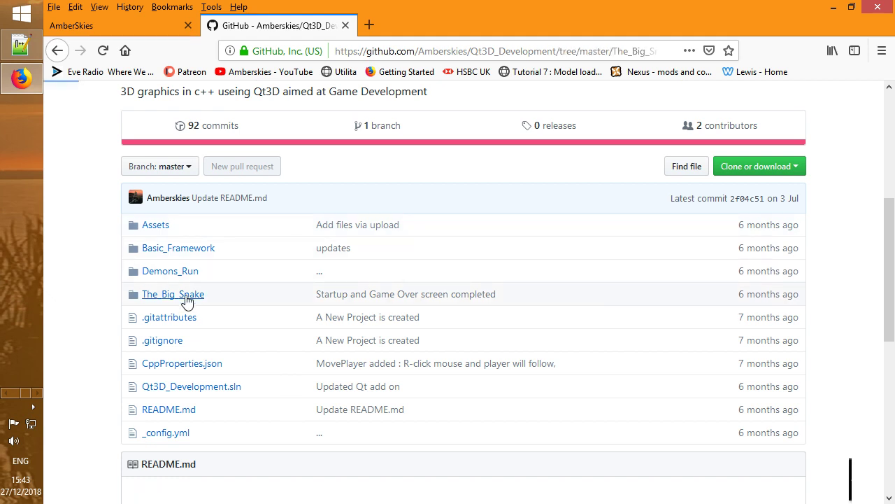
{"action": "scroll", "coordinate": [207, 305], "scroll_direction": "down", "scroll_amount": 1}
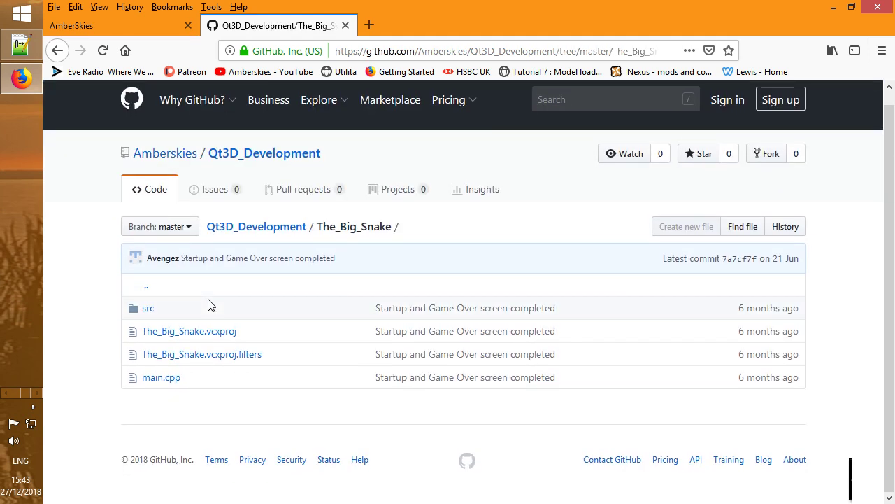
{"action": "left_click", "coordinate": [147, 312]}
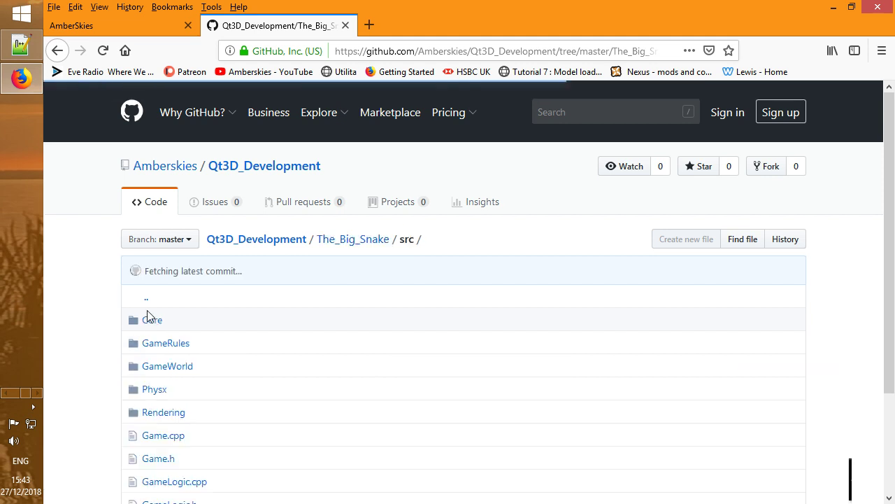
{"action": "scroll", "coordinate": [198, 303], "scroll_direction": "down", "scroll_amount": 2}
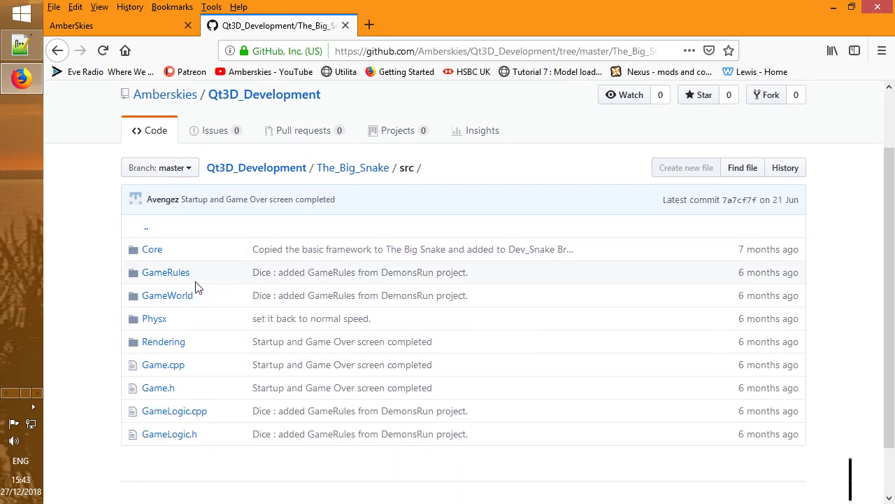
{"action": "left_click", "coordinate": [175, 345]}
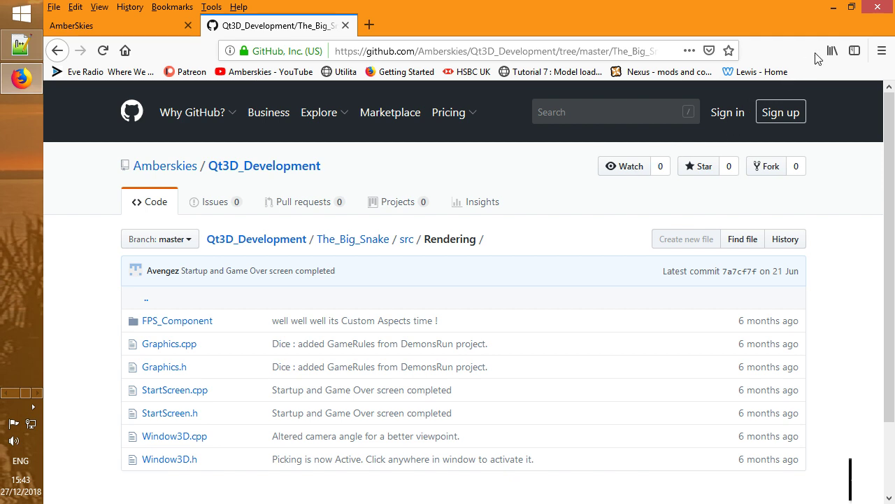
{"action": "left_click", "coordinate": [874, 8]}
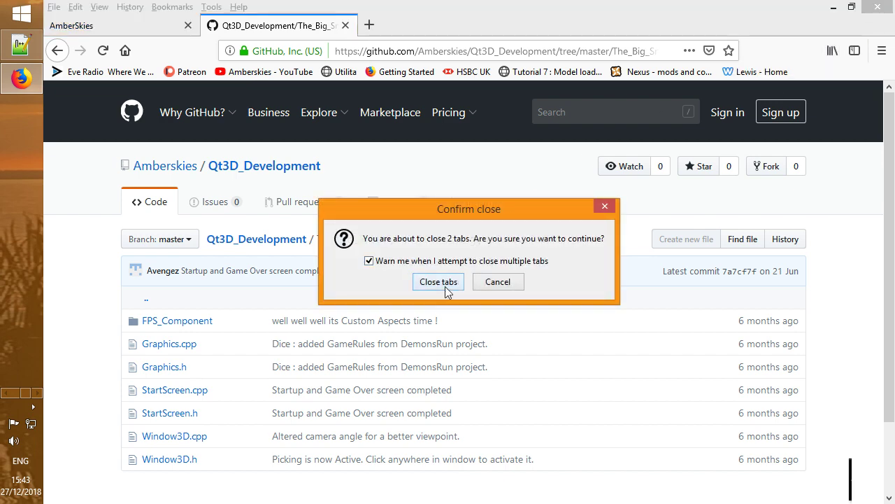
{"action": "left_click", "coordinate": [441, 282]}
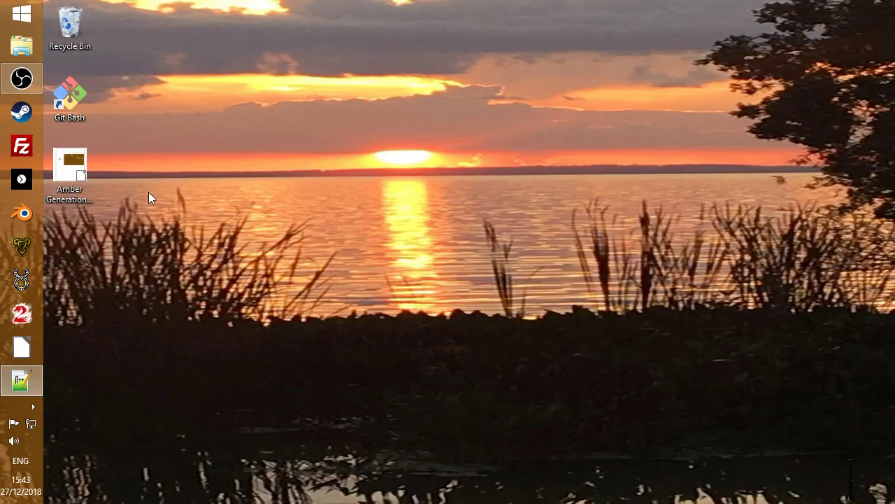
{"action": "left_click", "coordinate": [76, 180]}
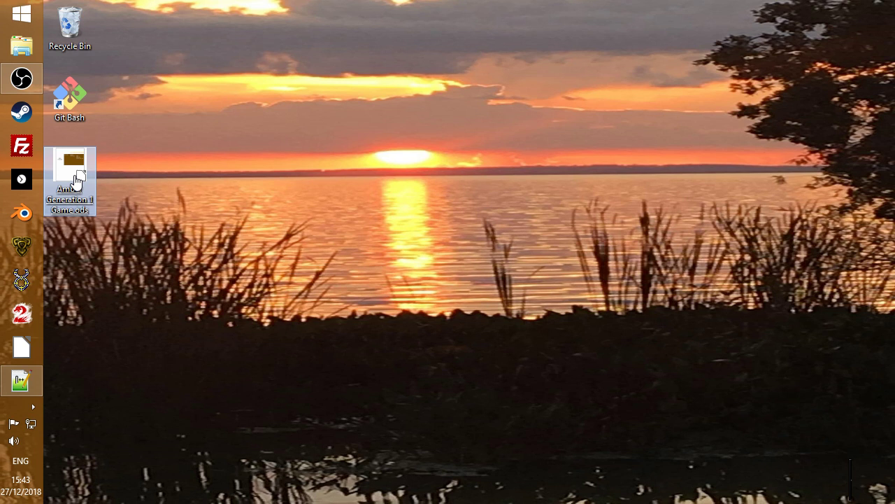
{"action": "double_click", "coordinate": [76, 179]}
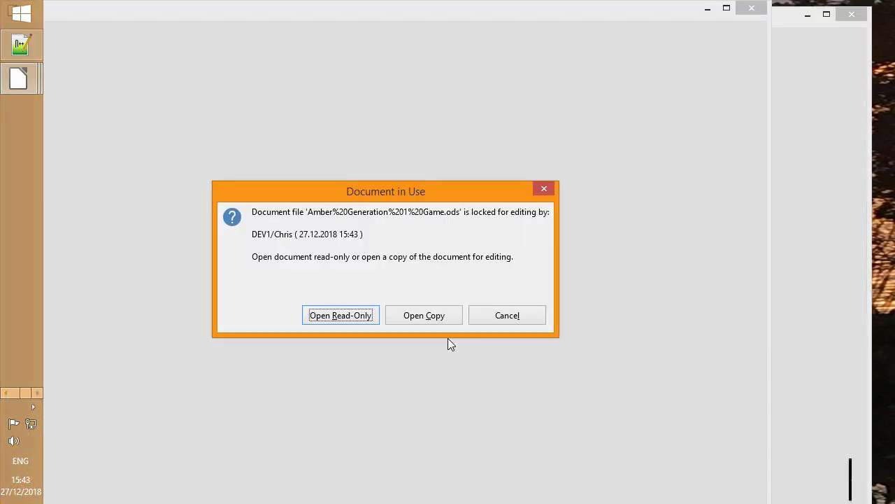
{"action": "left_click", "coordinate": [508, 318]}
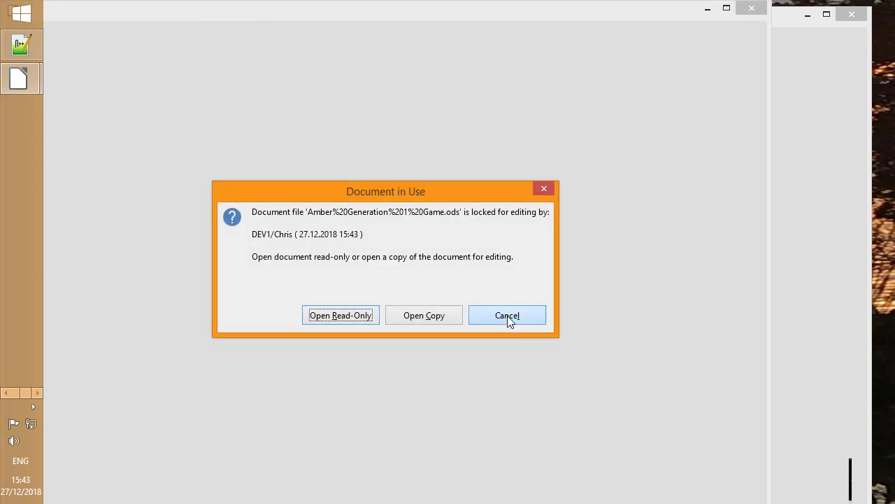
{"action": "left_click", "coordinate": [508, 318]}
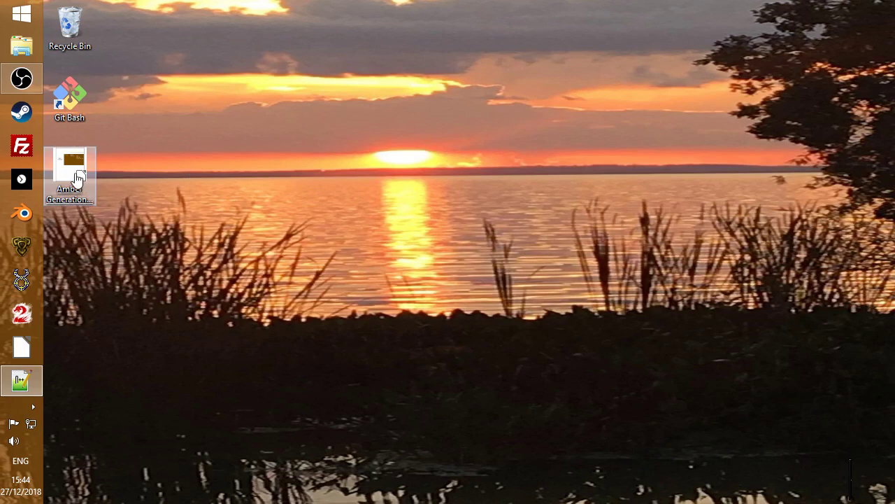
Open the Amber Generation 1 Game.ods spreadsheet from the desktop
{"action": "double_click", "coordinate": [77, 179]}
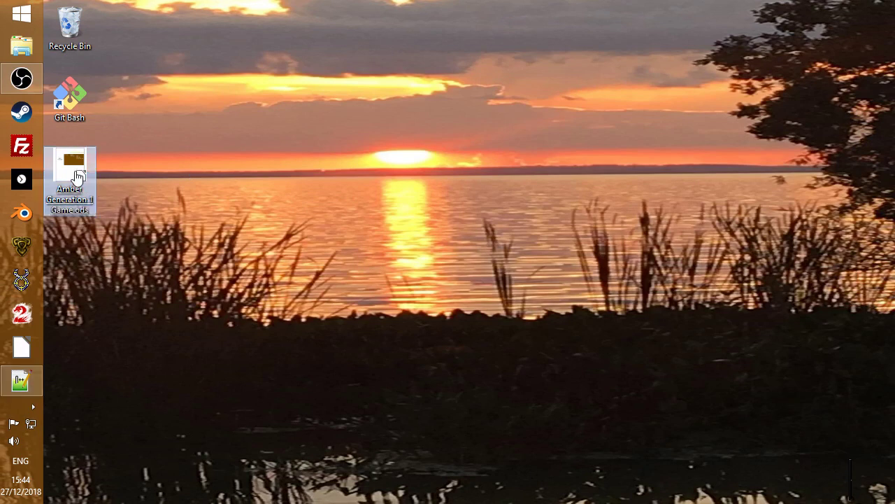
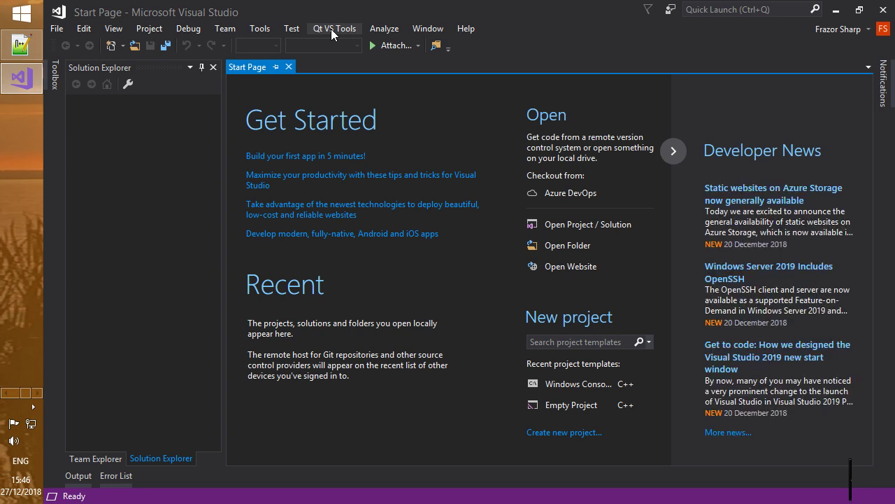
Open the Visual Studio Installer from the Get Tools and Features command, and close it again
{"action": "left_click", "coordinate": [264, 30]}
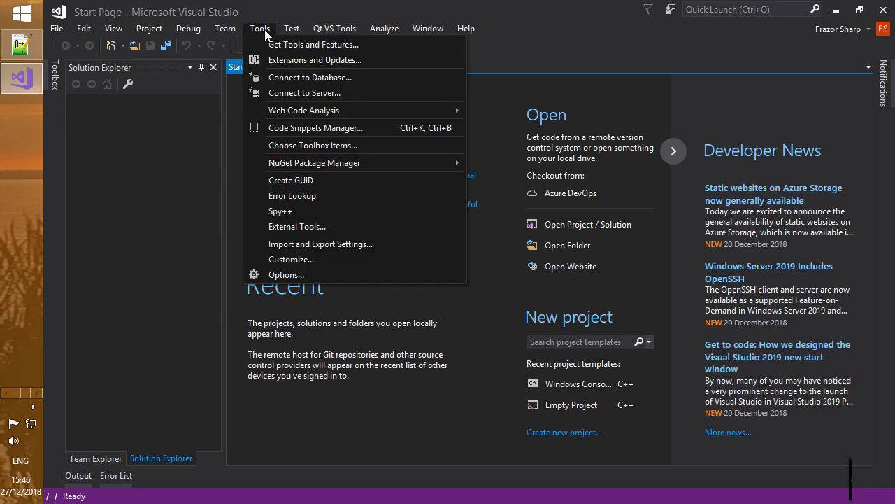
{"action": "left_click", "coordinate": [273, 45]}
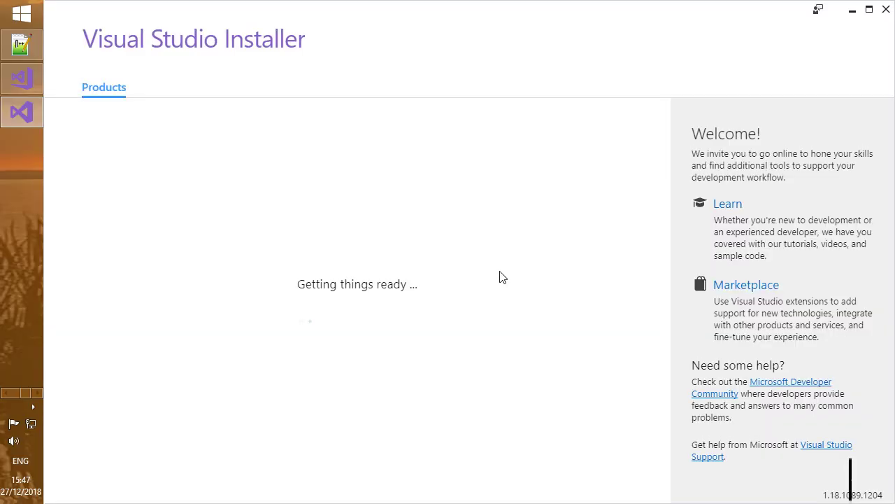
{"action": "left_click", "coordinate": [885, 11]}
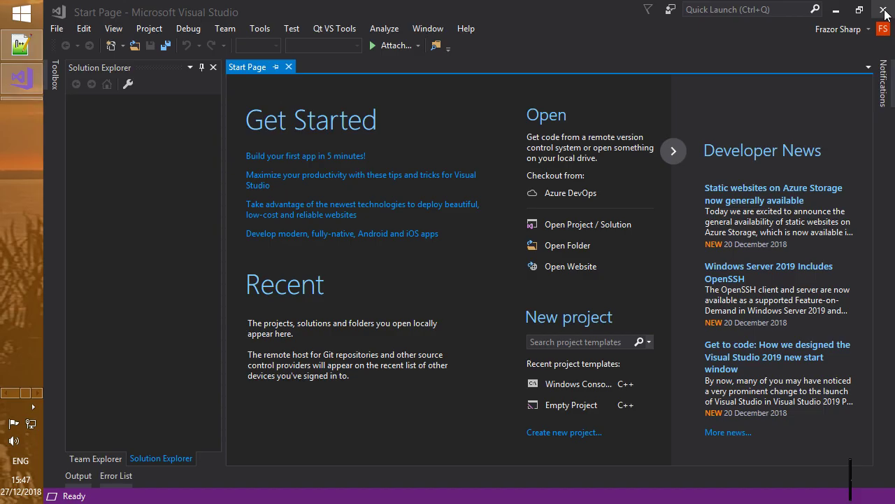
View the installed tool extensions, try to search the online extensions for "qt", and dismiss the message
{"action": "left_click", "coordinate": [264, 28]}
{"action": "left_click", "coordinate": [279, 59]}
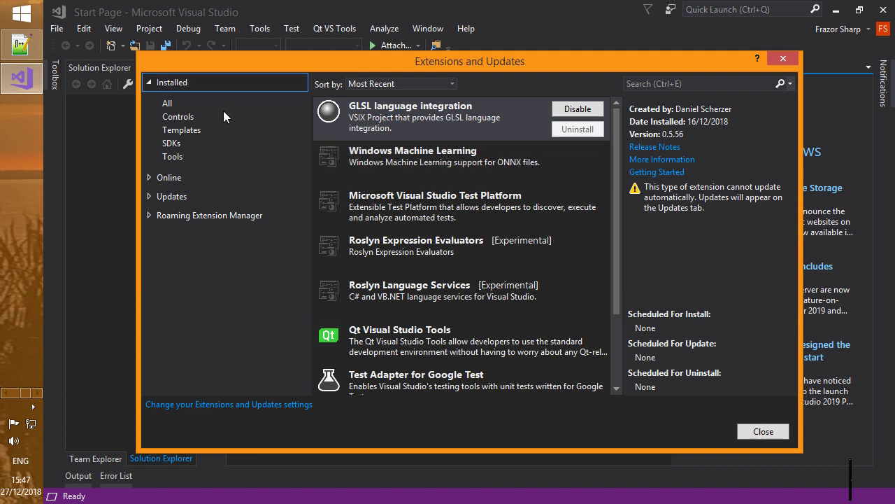
{"action": "left_click", "coordinate": [205, 159]}
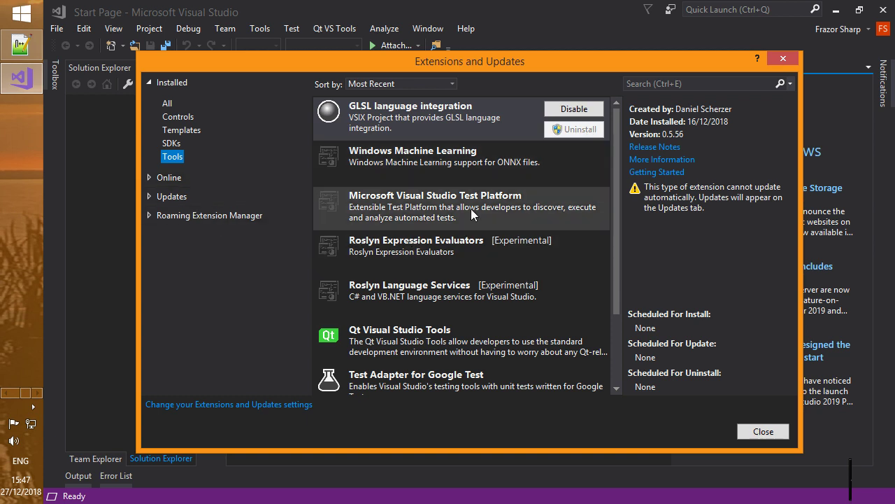
{"action": "left_click", "coordinate": [162, 179]}
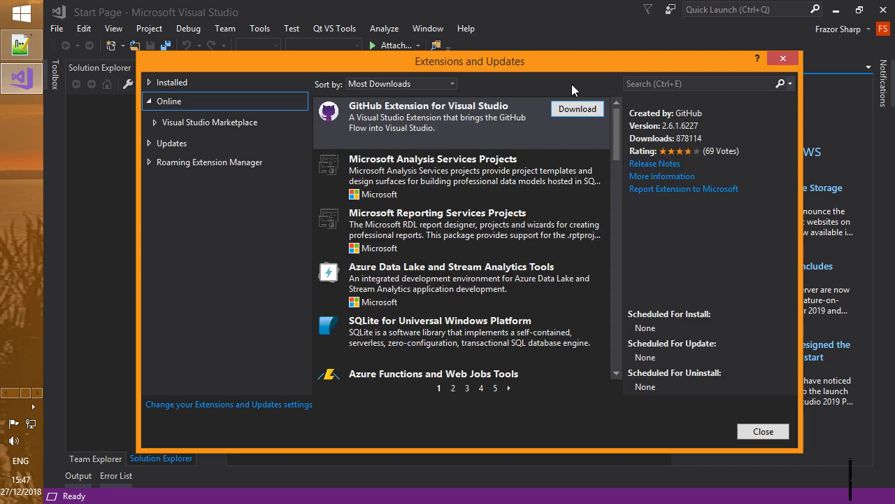
{"action": "left_click", "coordinate": [632, 84]}
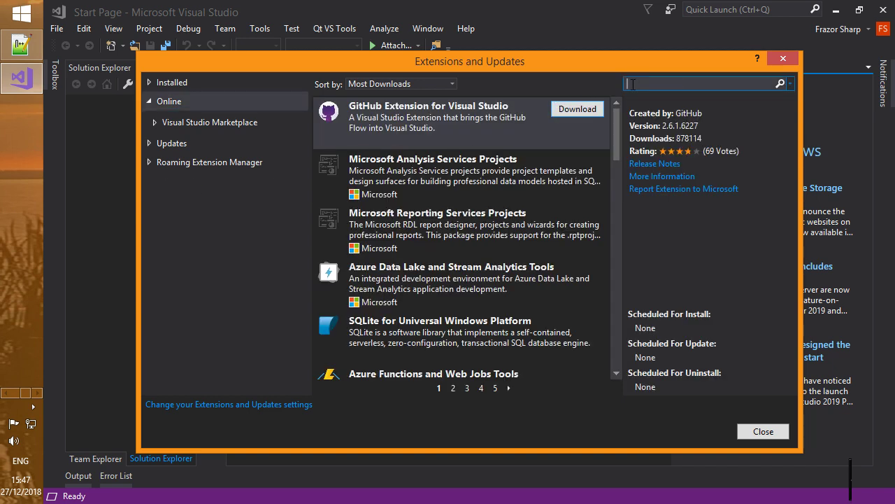
{"action": "type", "text": "qt"}
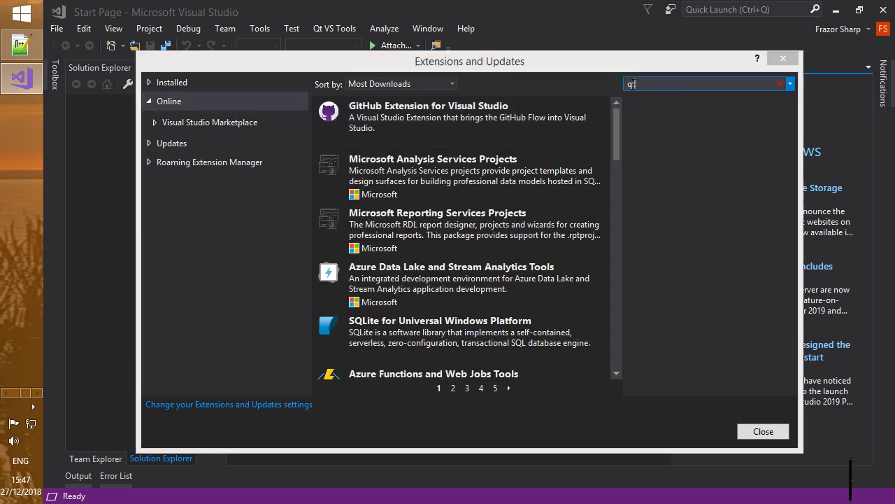
{"action": "key", "text": "Return"}
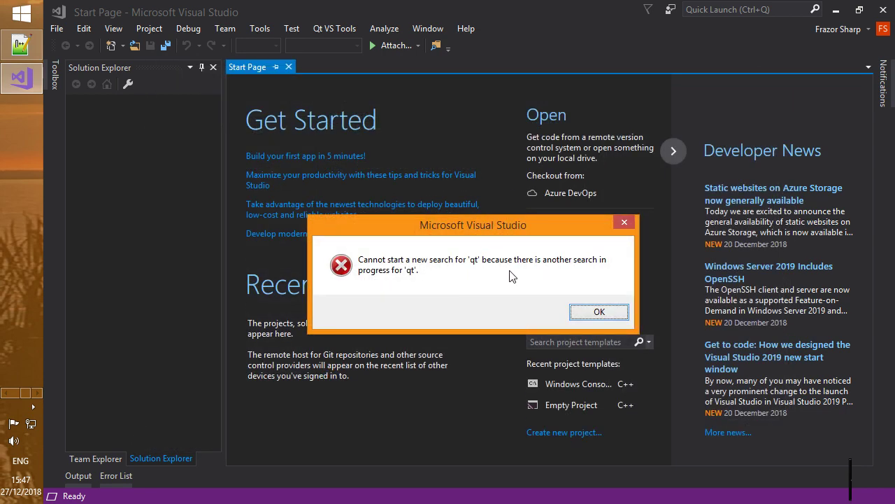
{"action": "left_click", "coordinate": [594, 316]}
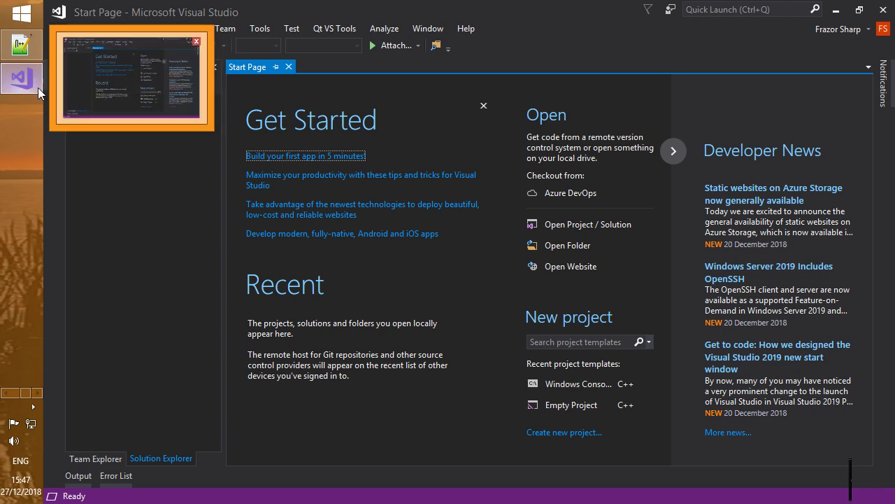
Search the online extensions for "qt", check whether Qt Visual Studio Tools is installed, and close the extension manager
{"action": "left_click", "coordinate": [260, 28]}
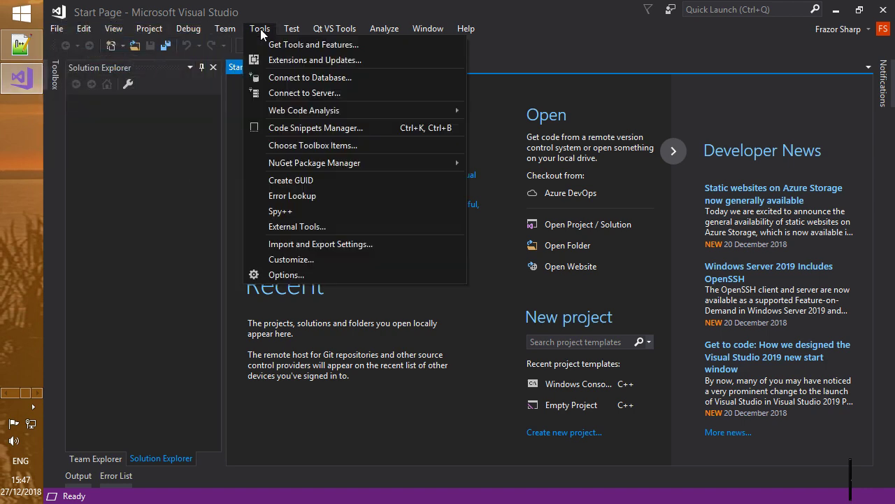
{"action": "left_click", "coordinate": [262, 54]}
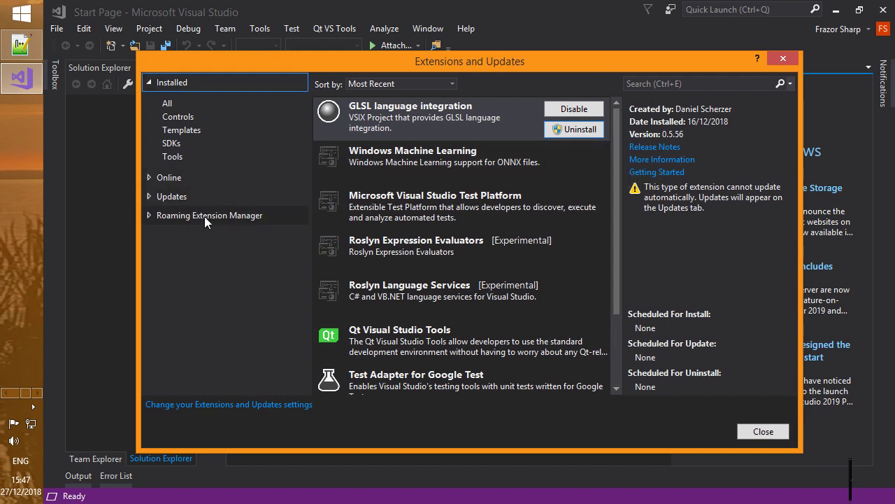
{"action": "left_click", "coordinate": [192, 180]}
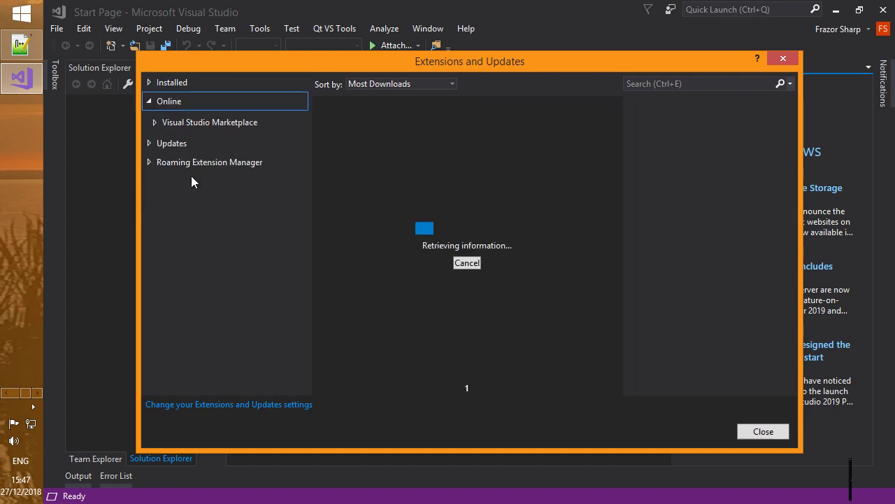
{"action": "key", "text": "ctrl+e"}
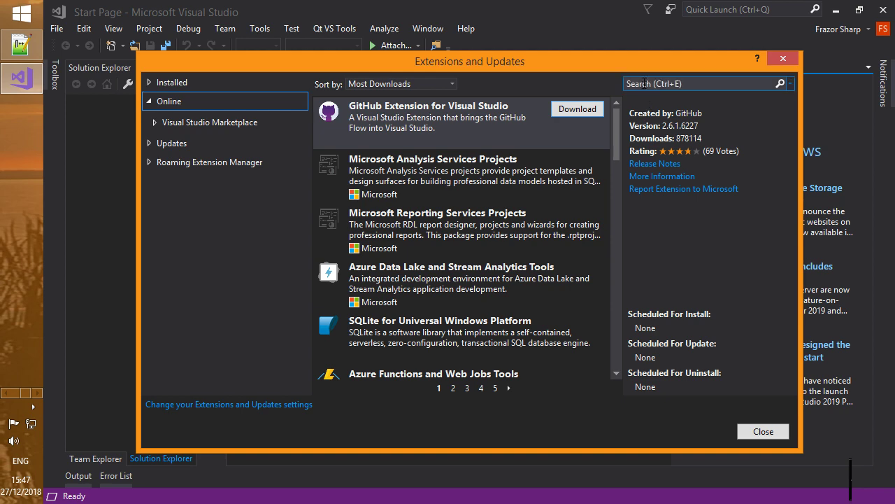
{"action": "type", "text": "qt"}
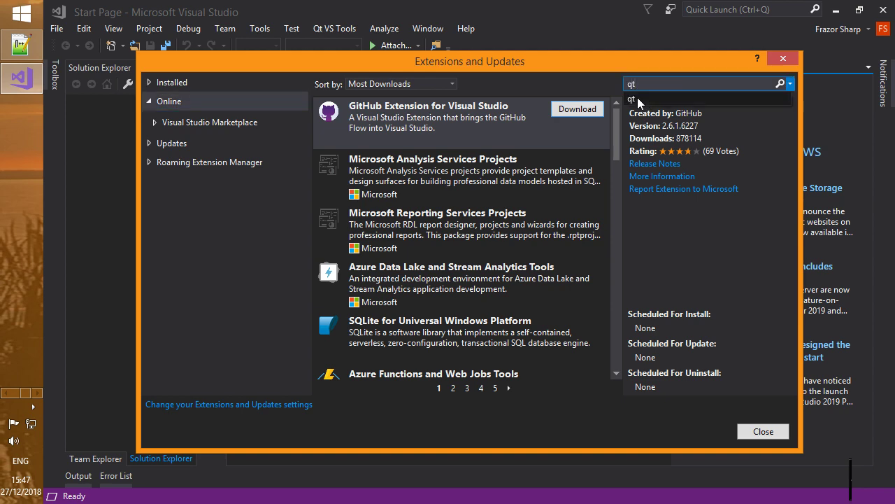
{"action": "key", "text": "Return"}
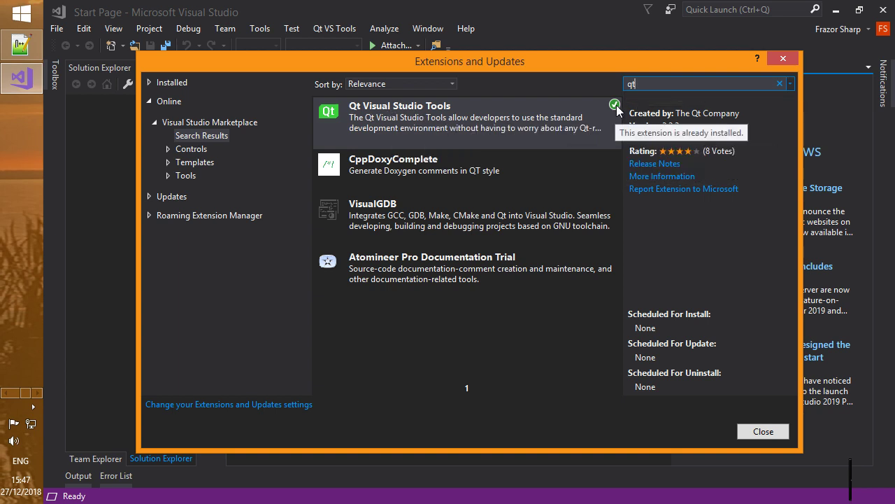
{"action": "left_click", "coordinate": [759, 424]}
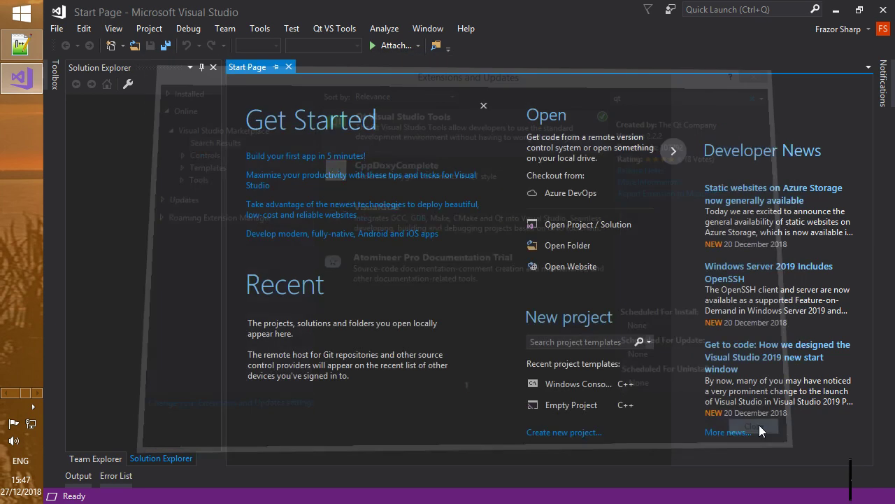
Check the configured Qt version and its path in Qt Options, and leave without changes
{"action": "left_click", "coordinate": [334, 30]}
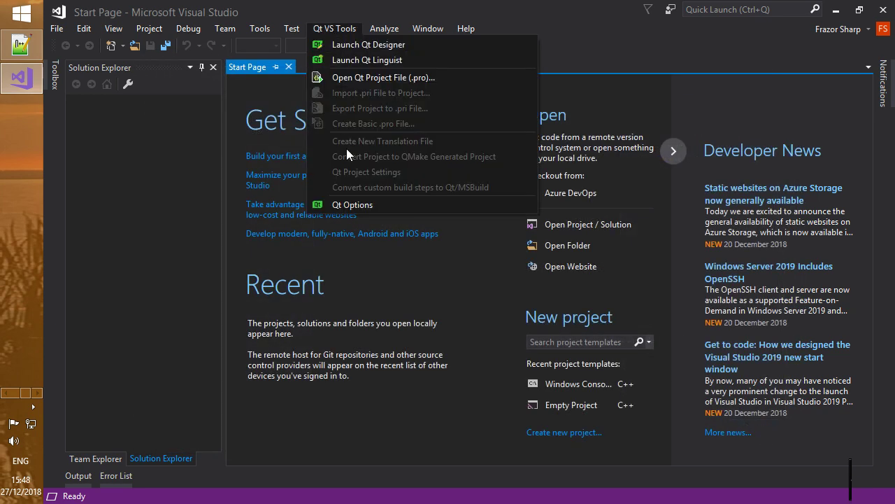
{"action": "left_click", "coordinate": [355, 208]}
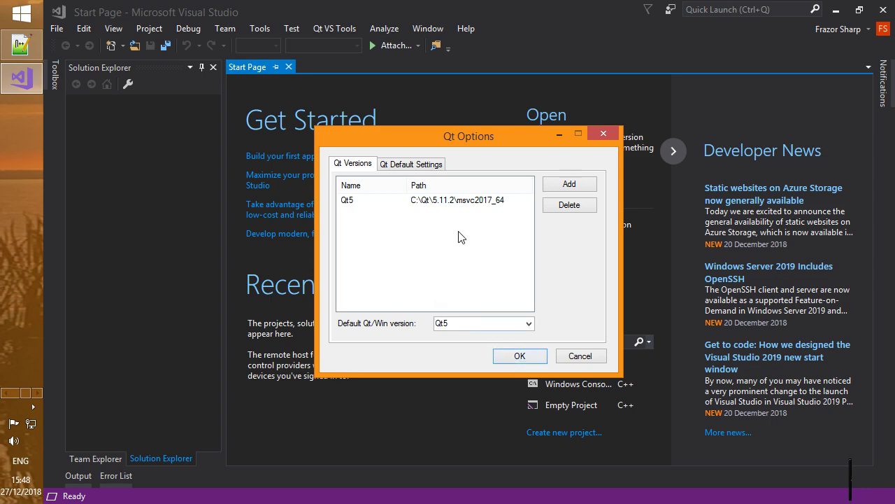
{"action": "left_click", "coordinate": [578, 356]}
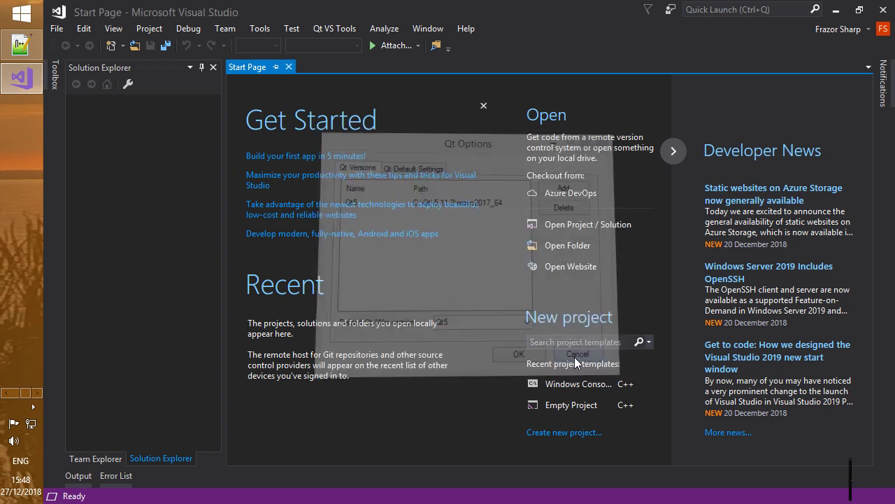
Open the Qt project file AmberSL.pro from the AmberSL folder in C:\Repos\Youtube_Game
{"action": "left_click", "coordinate": [314, 29]}
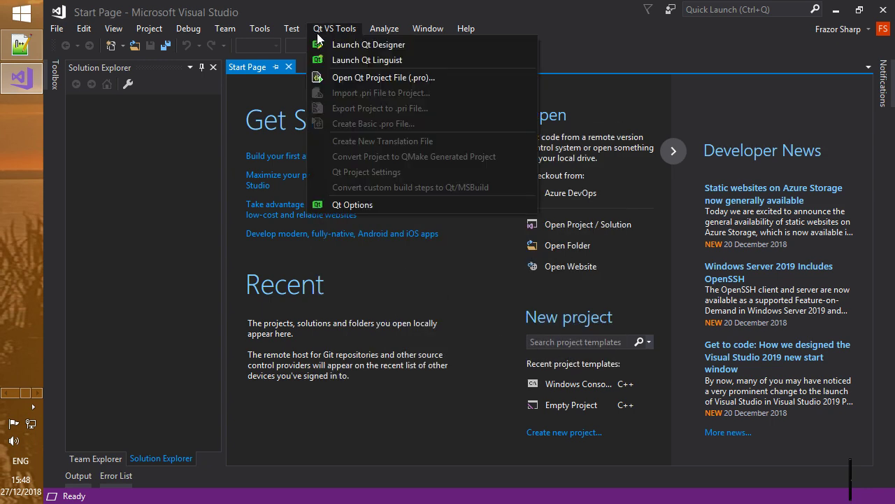
{"action": "left_click", "coordinate": [332, 79]}
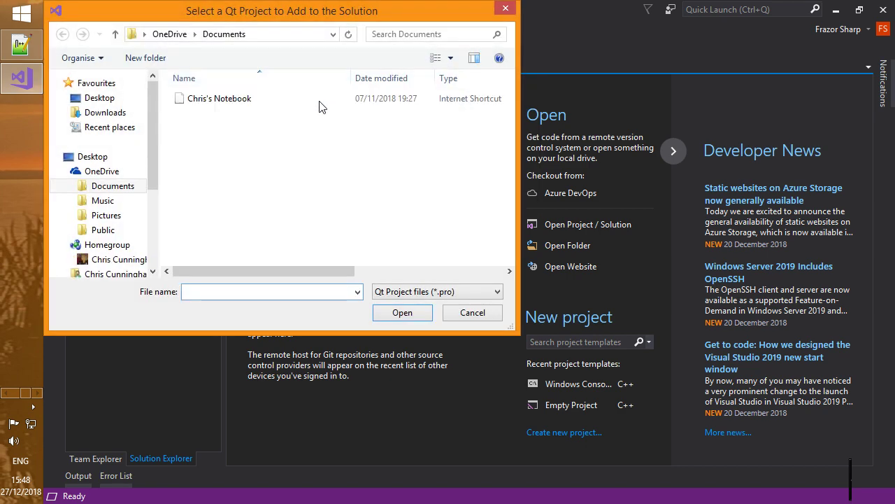
{"action": "scroll", "coordinate": [154, 145], "scroll_direction": "down", "scroll_amount": 4}
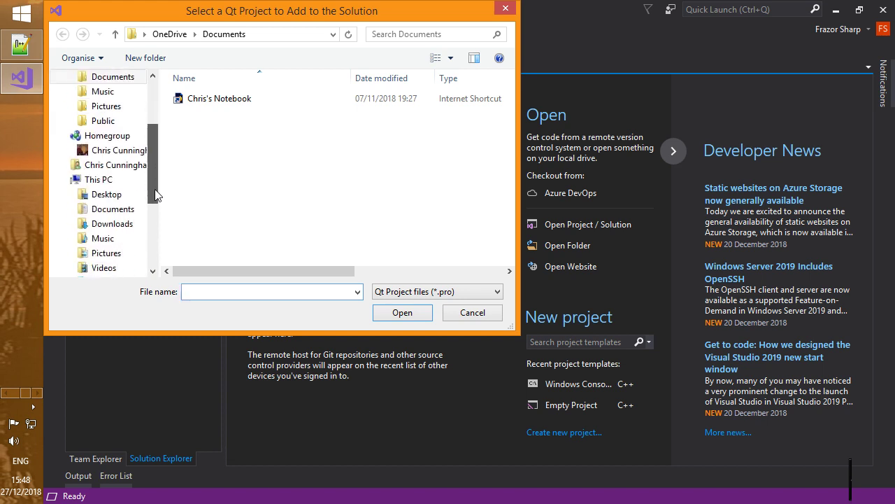
{"action": "left_click", "coordinate": [118, 208]}
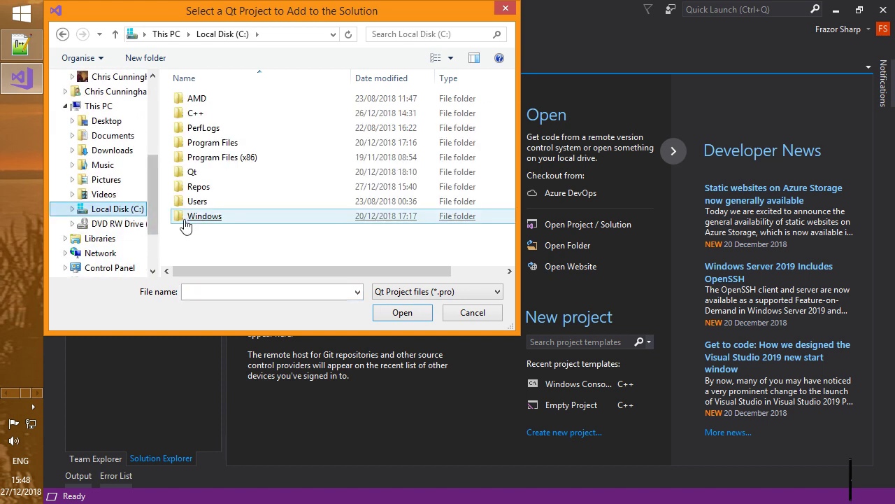
{"action": "double_click", "coordinate": [212, 188]}
{"action": "left_click", "coordinate": [243, 114]}
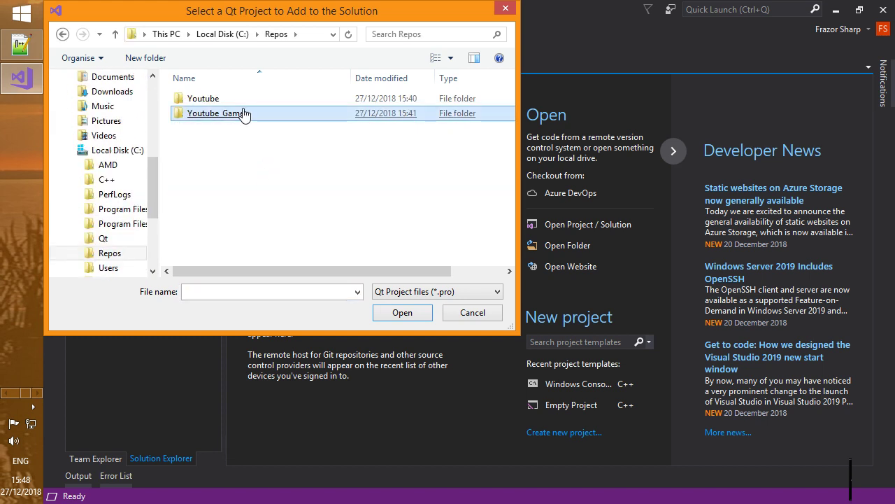
{"action": "double_click", "coordinate": [243, 116]}
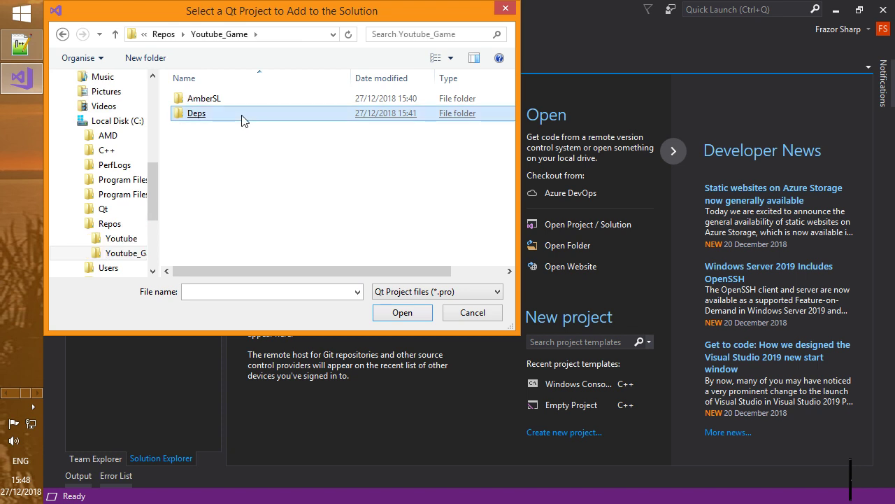
{"action": "left_click", "coordinate": [239, 103]}
{"action": "double_click", "coordinate": [239, 102]}
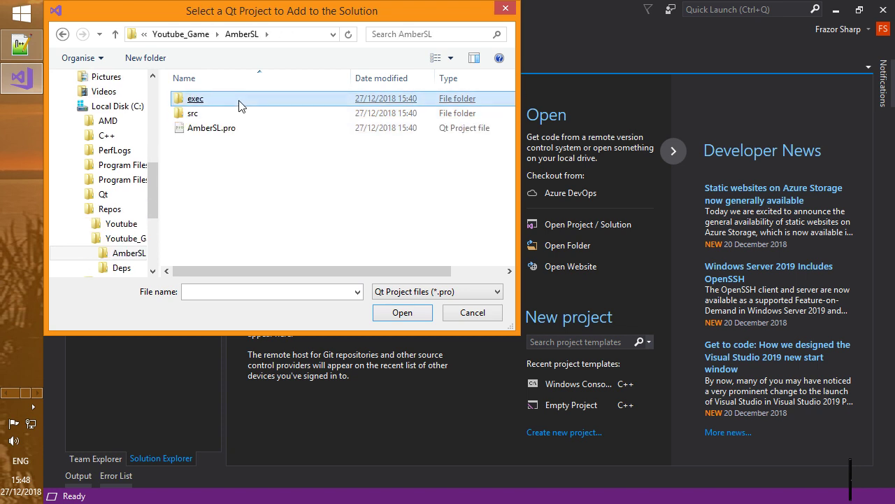
{"action": "left_click", "coordinate": [231, 133]}
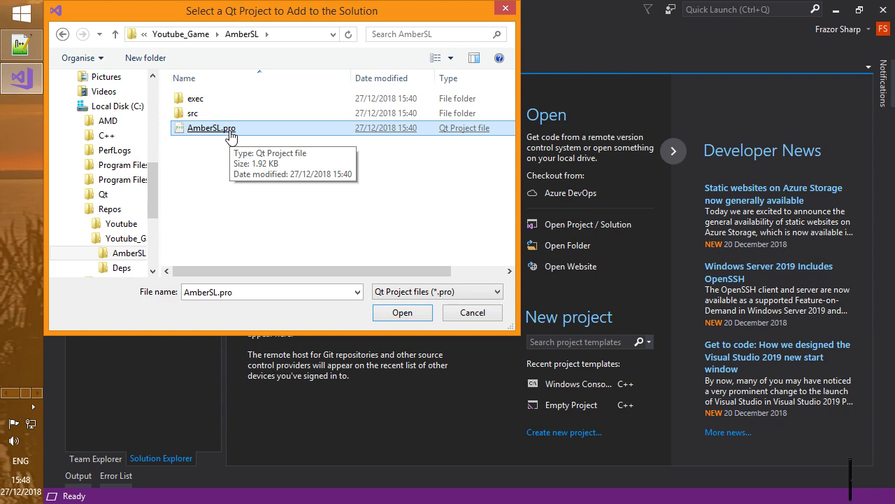
{"action": "double_click", "coordinate": [230, 133]}
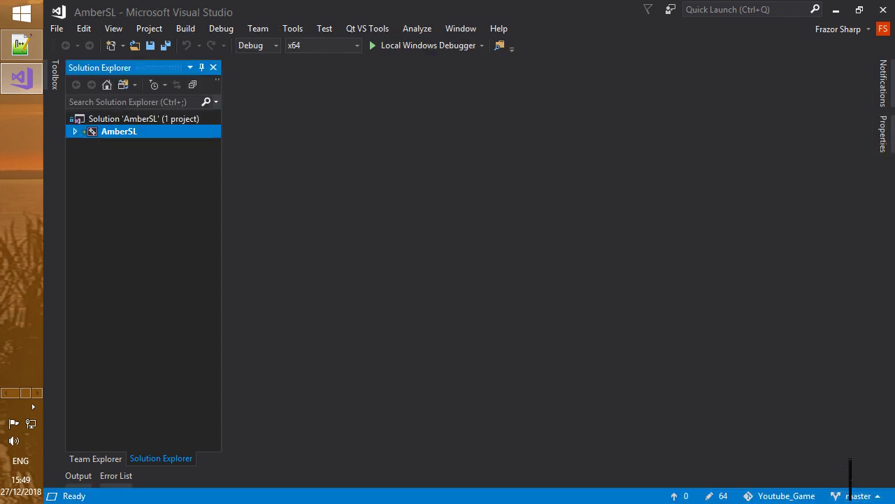
View the Youtube_Game repository's branches in Team Explorer, and return to Solution Explorer
{"action": "left_click", "coordinate": [103, 459]}
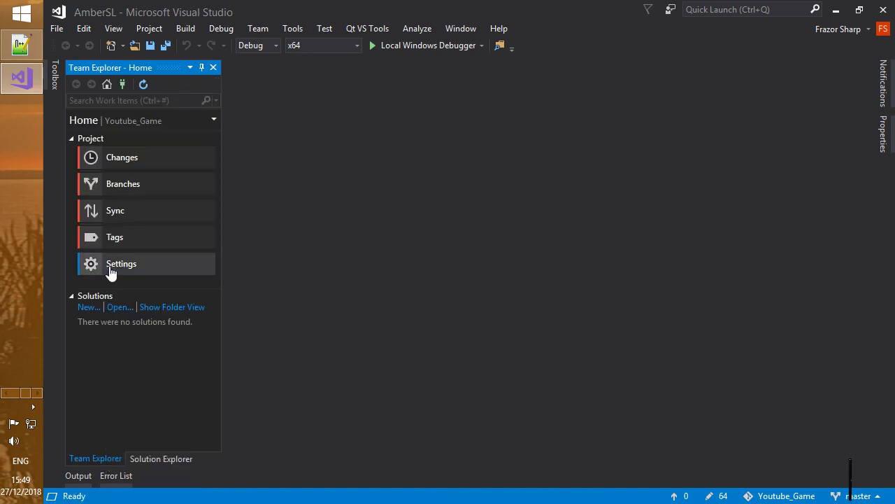
{"action": "left_click", "coordinate": [130, 183]}
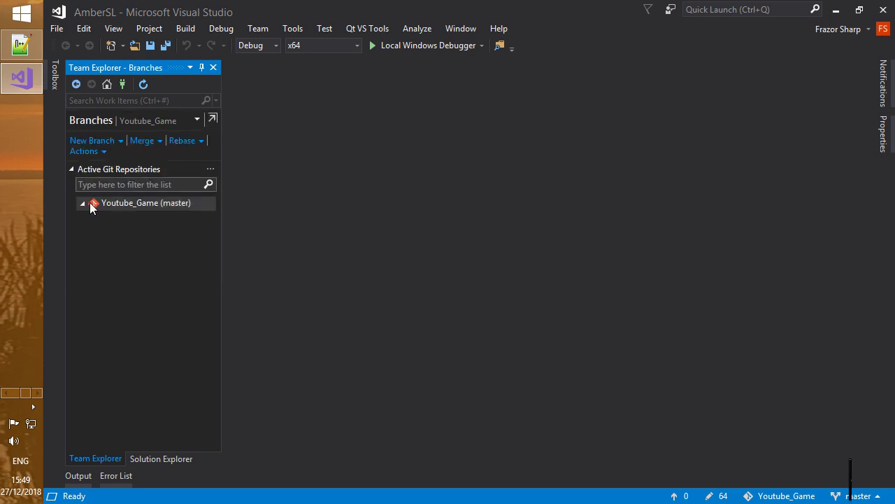
{"action": "left_click", "coordinate": [146, 462]}
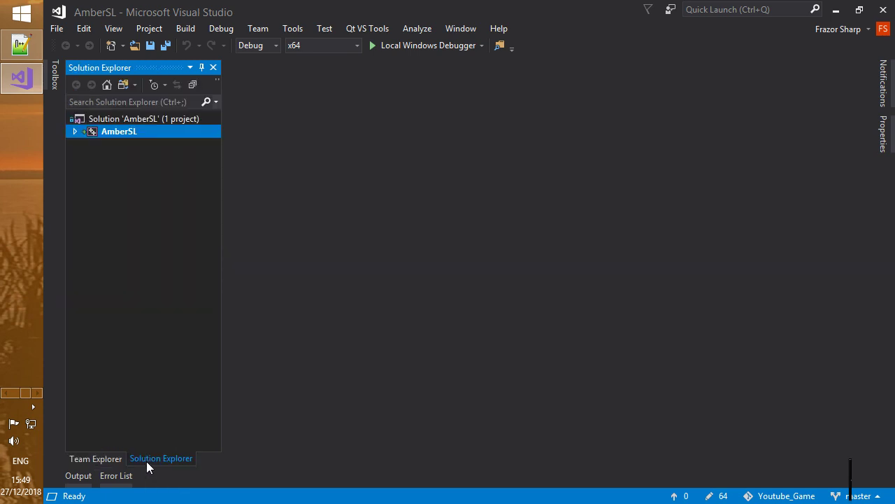
Expand the AmberSL project, look through its header files, and collapse the Header Files folder
{"action": "left_click", "coordinate": [75, 132]}
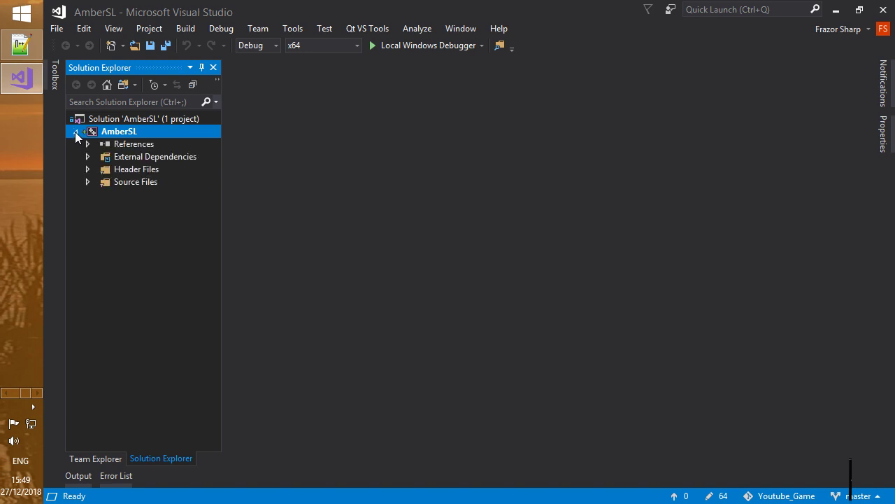
{"action": "left_click", "coordinate": [88, 170]}
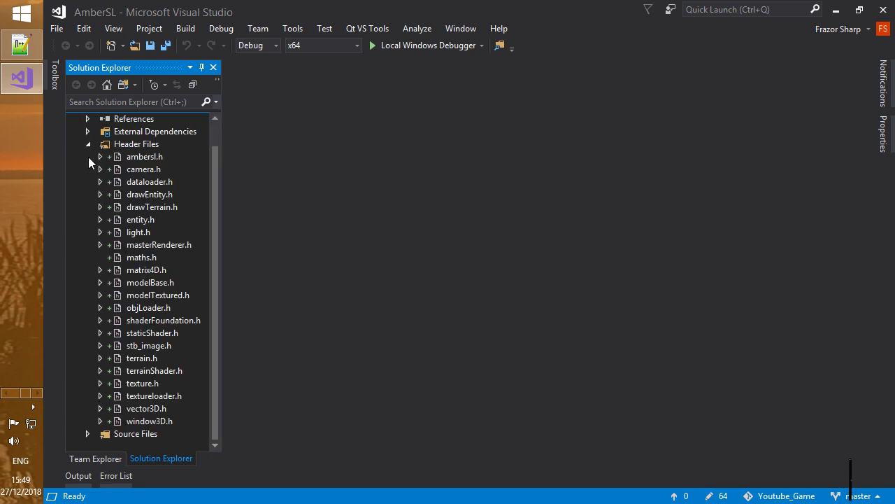
{"action": "left_click", "coordinate": [88, 144]}
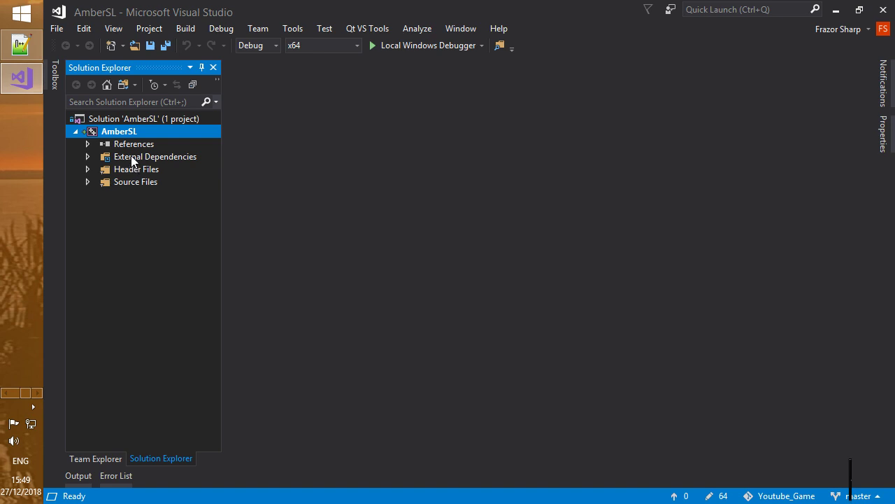
Switch to File Explorer, check the Youtube_Game folder in C:\Repos, and close the window
{"action": "left_click", "coordinate": [139, 121]}
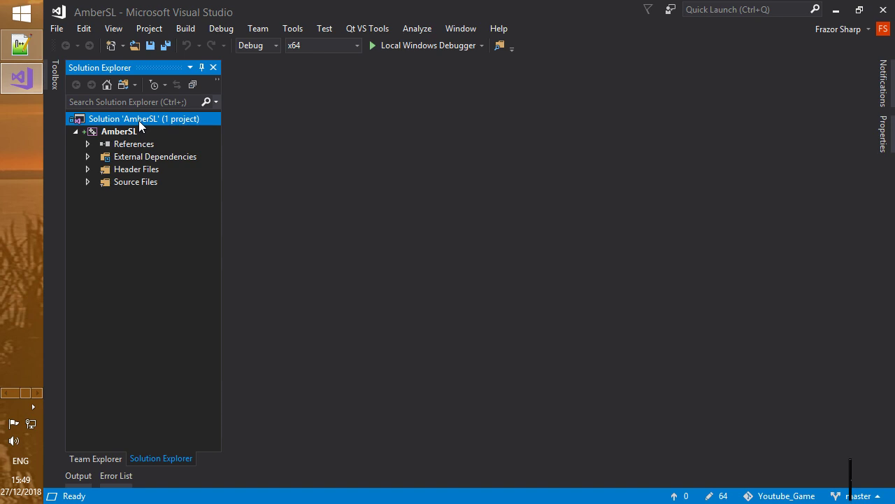
{"action": "right_click", "coordinate": [139, 121]}
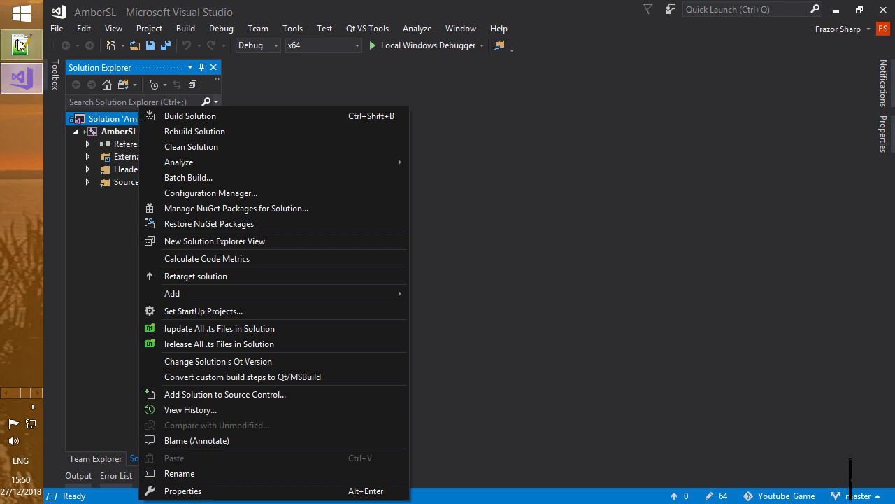
{"action": "mouse_move", "coordinate": [21, 46]}
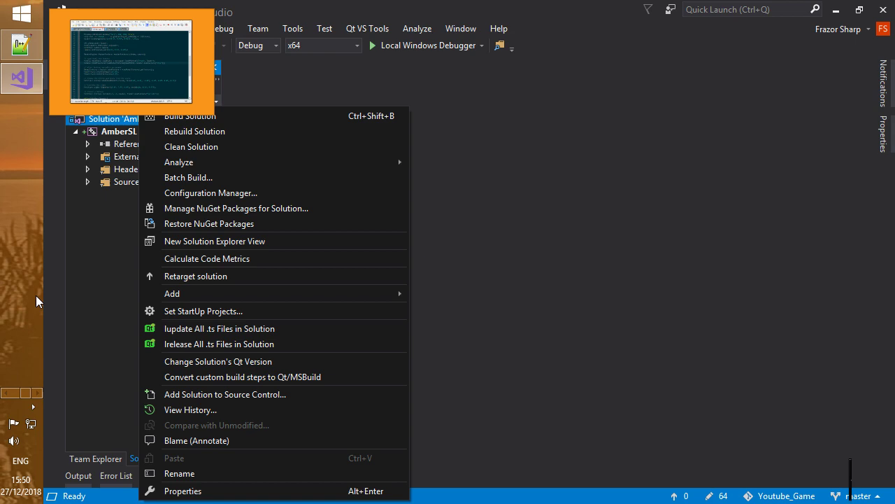
{"action": "left_click", "coordinate": [12, 396]}
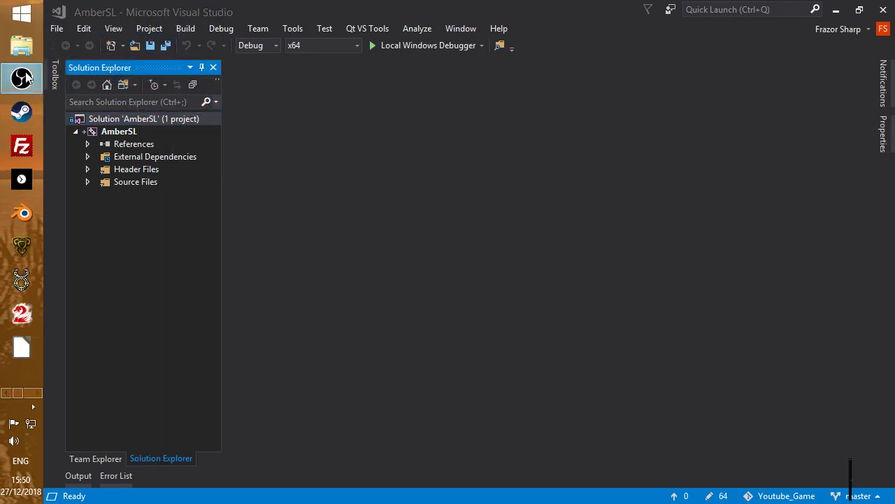
{"action": "left_click", "coordinate": [21, 46]}
{"action": "scroll", "coordinate": [297, 387], "scroll_direction": "down", "scroll_amount": 3}
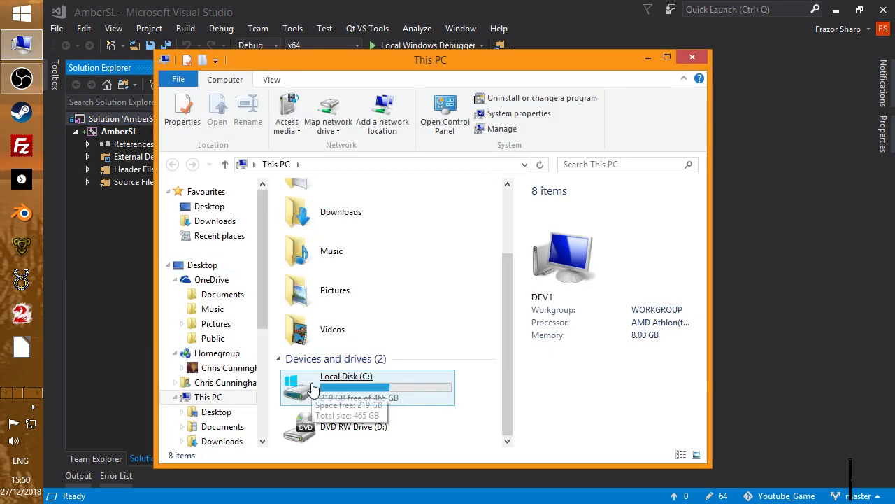
{"action": "double_click", "coordinate": [340, 394]}
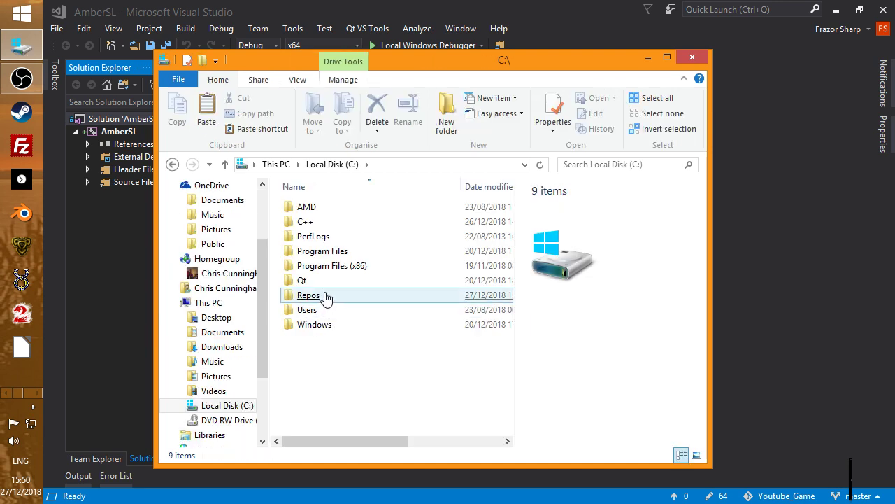
{"action": "double_click", "coordinate": [328, 297]}
{"action": "left_click", "coordinate": [326, 225]}
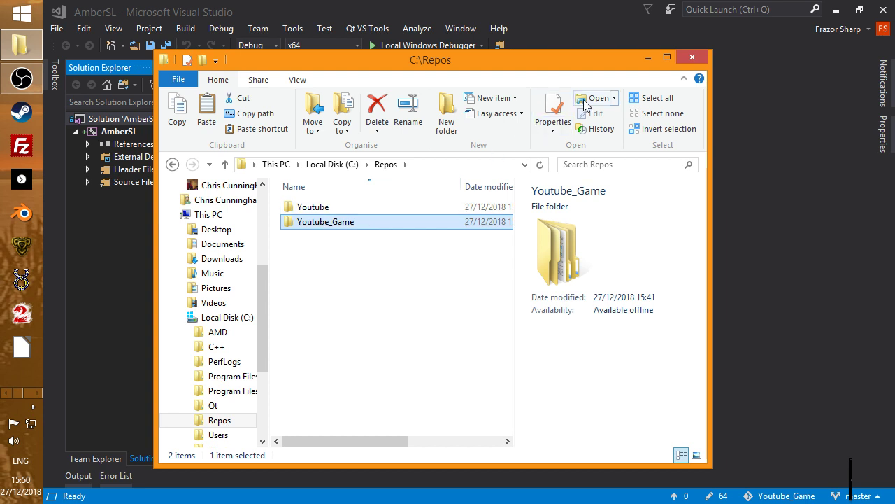
{"action": "left_click", "coordinate": [694, 63]}
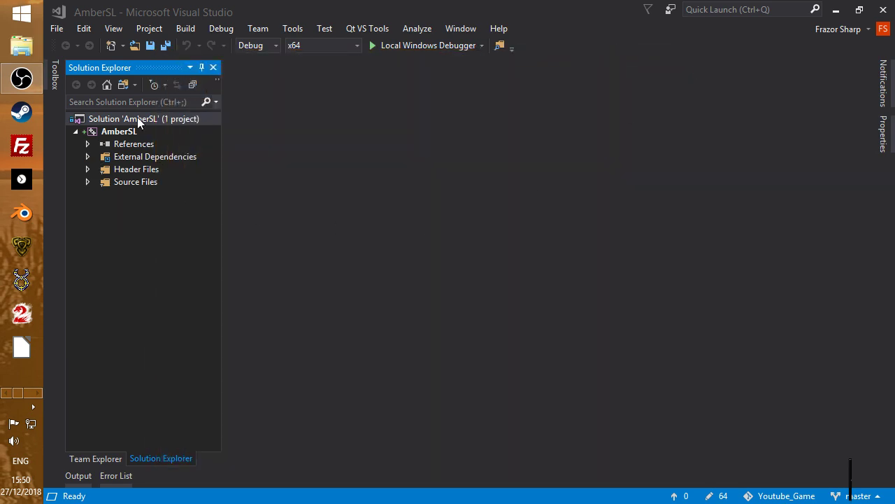
Rename the AmberSL solution as Youtube_Game
{"action": "left_click", "coordinate": [137, 119]}
{"action": "right_click", "coordinate": [137, 119]}
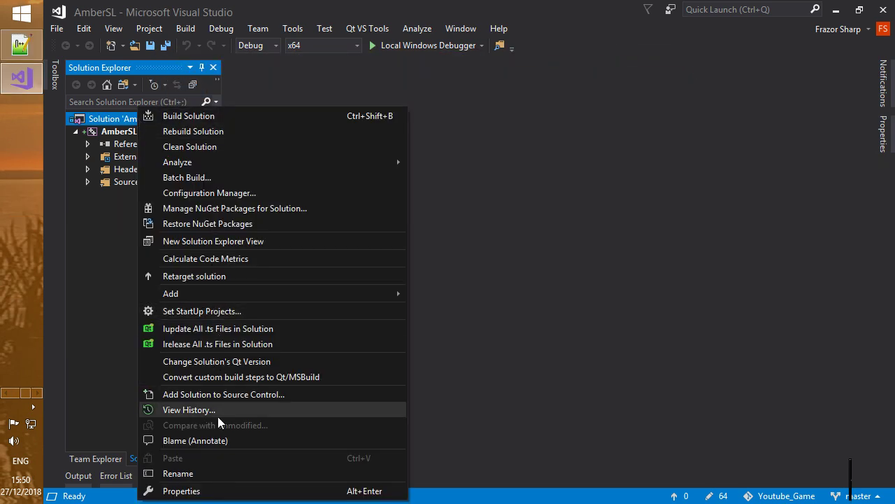
{"action": "left_click", "coordinate": [222, 478]}
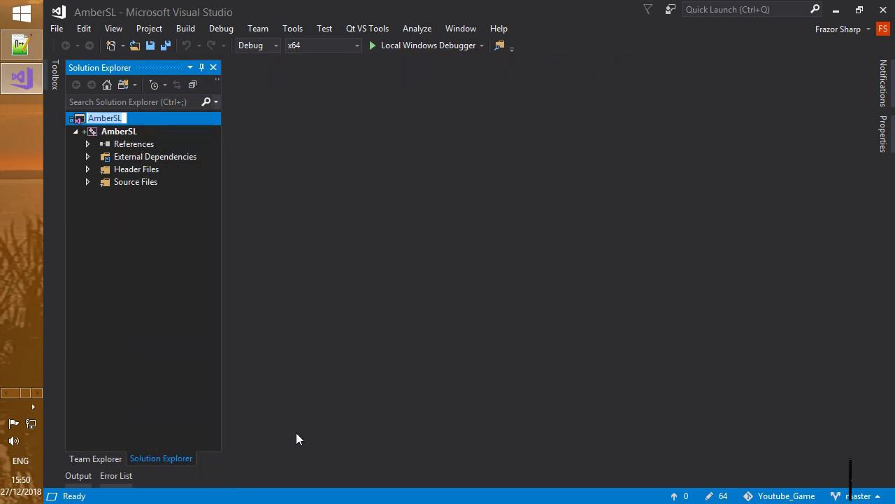
{"action": "type", "text": "You"}
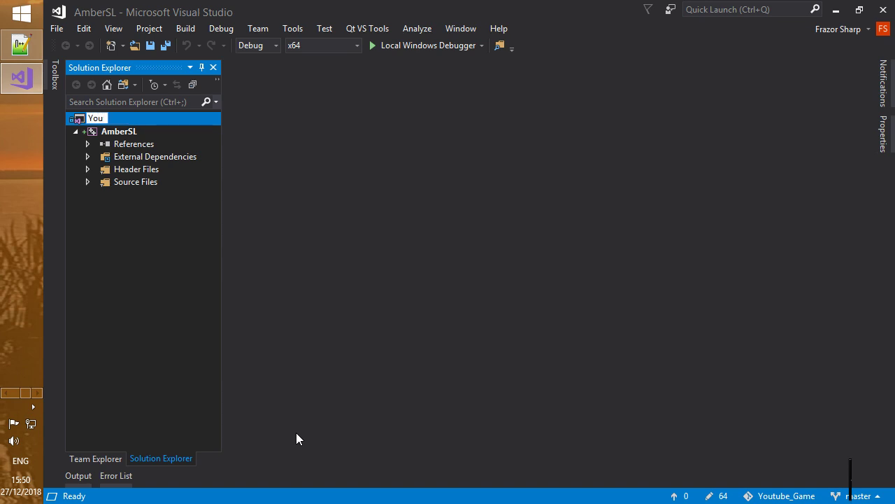
{"action": "type", "text": "tube_Game"}
{"action": "key", "text": "Return"}
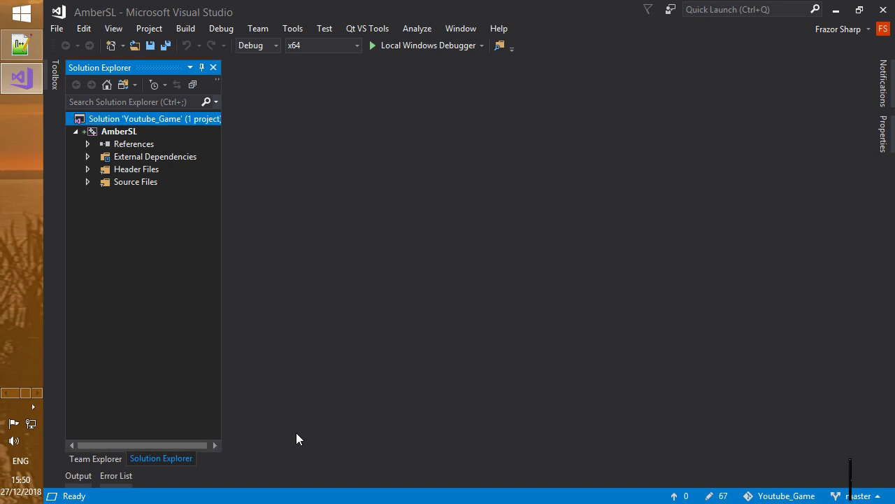
Save a copy of the solution as Youtube_Game.sln in the Youtube_Game folder above AmberSL
{"action": "right_click", "coordinate": [133, 121]}
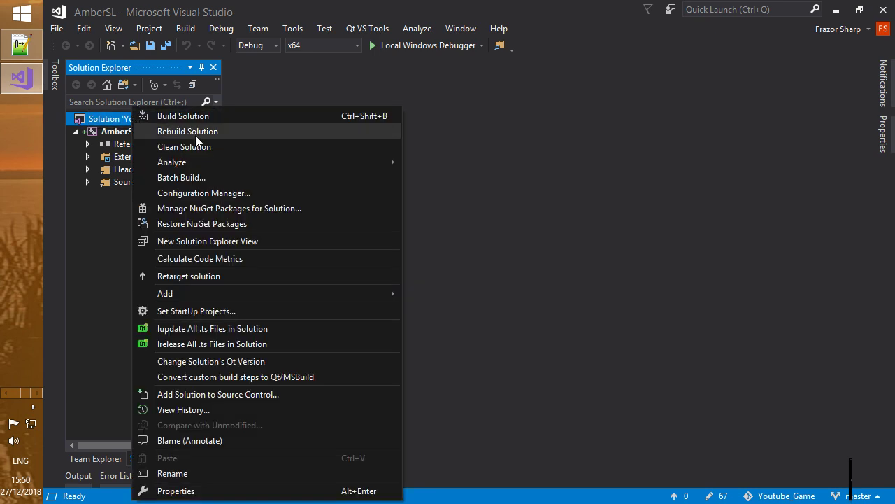
{"action": "left_click", "coordinate": [60, 28]}
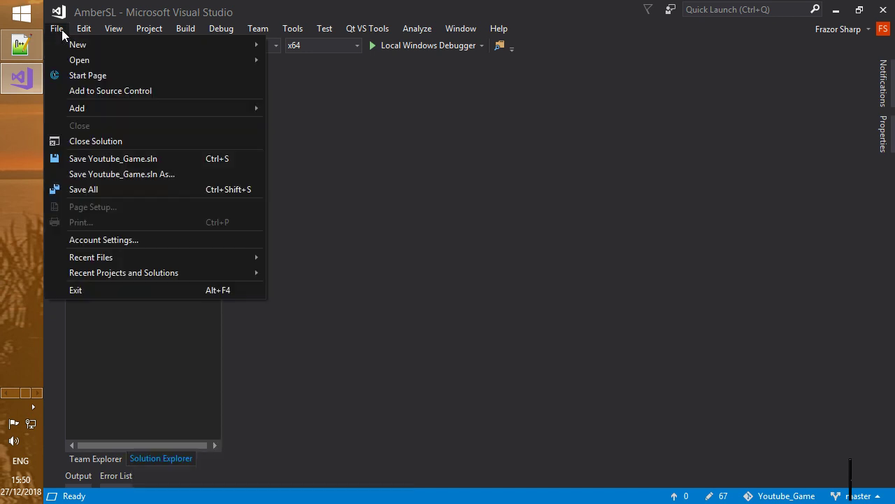
{"action": "left_click", "coordinate": [100, 175]}
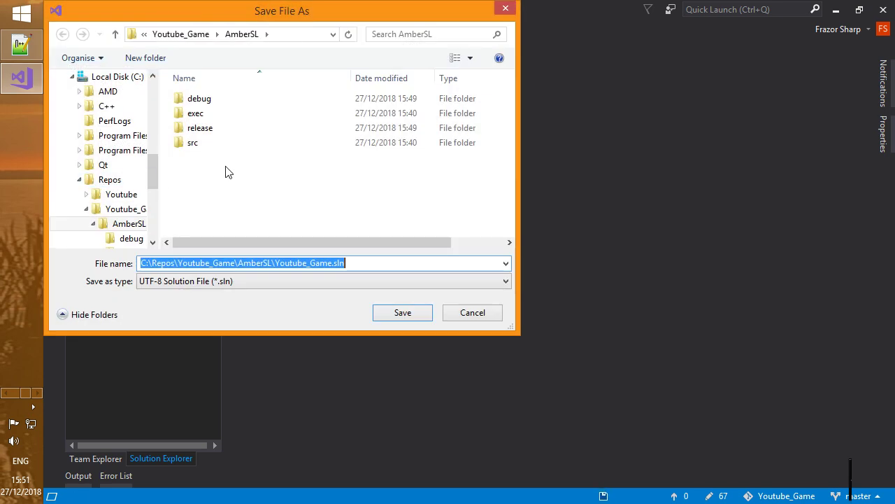
{"action": "left_click", "coordinate": [186, 38]}
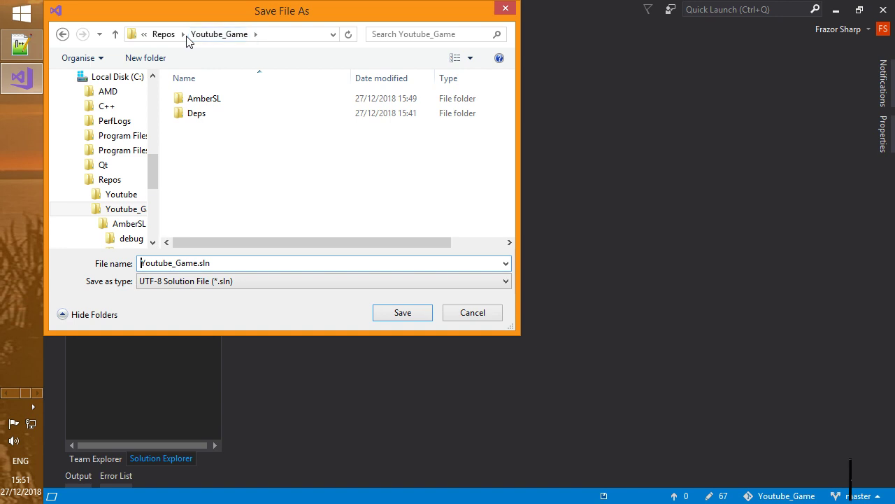
{"action": "left_click", "coordinate": [402, 314]}
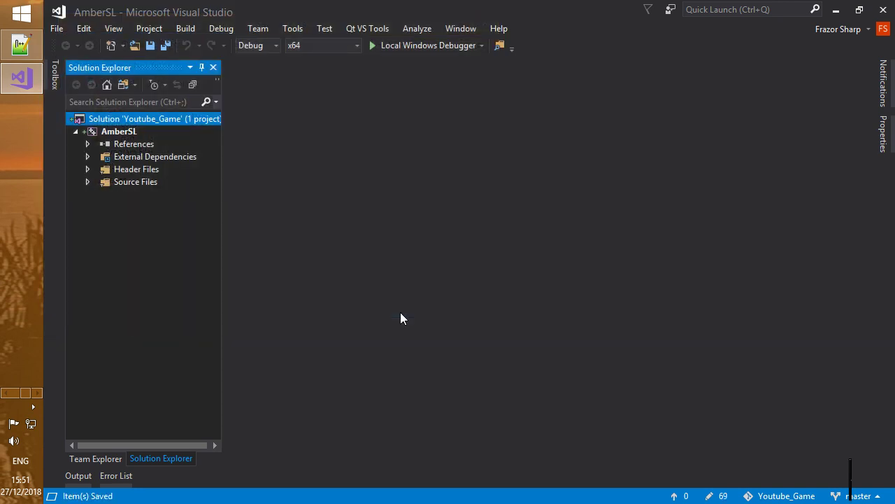
Open the AmberSL project's properties and check the available Windows SDK versions without choosing another one
{"action": "left_click", "coordinate": [102, 134]}
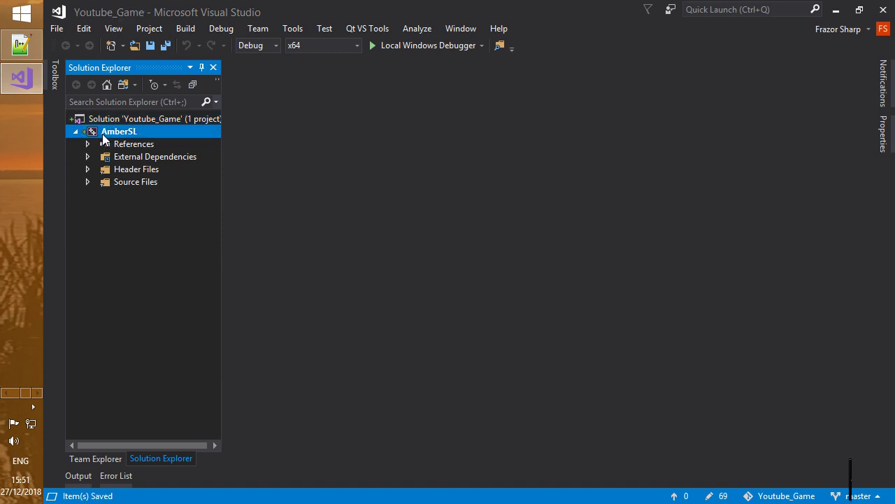
{"action": "right_click", "coordinate": [102, 134]}
{"action": "scroll", "coordinate": [182, 412], "scroll_direction": "down", "scroll_amount": 3}
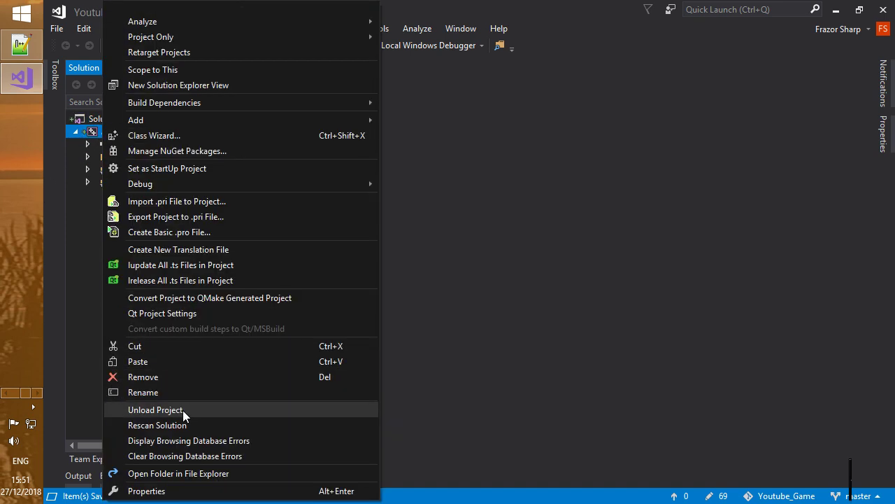
{"action": "left_click", "coordinate": [147, 491]}
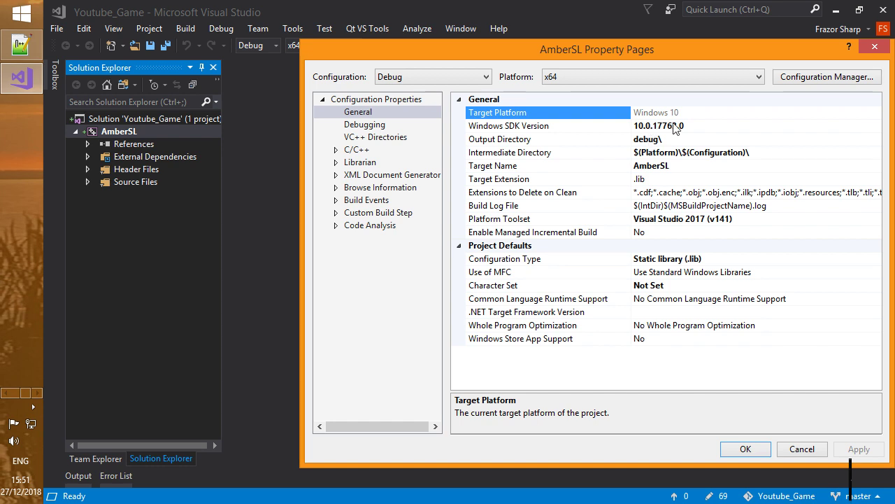
{"action": "left_click", "coordinate": [875, 128]}
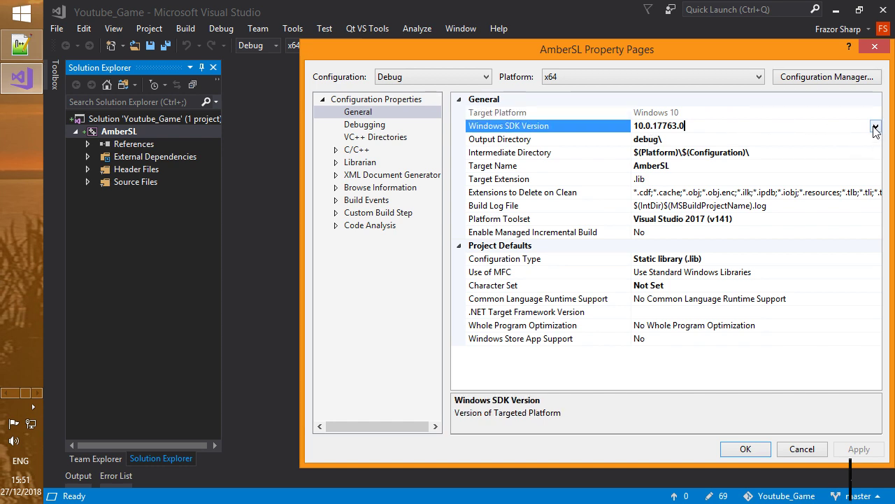
{"action": "left_click", "coordinate": [874, 128]}
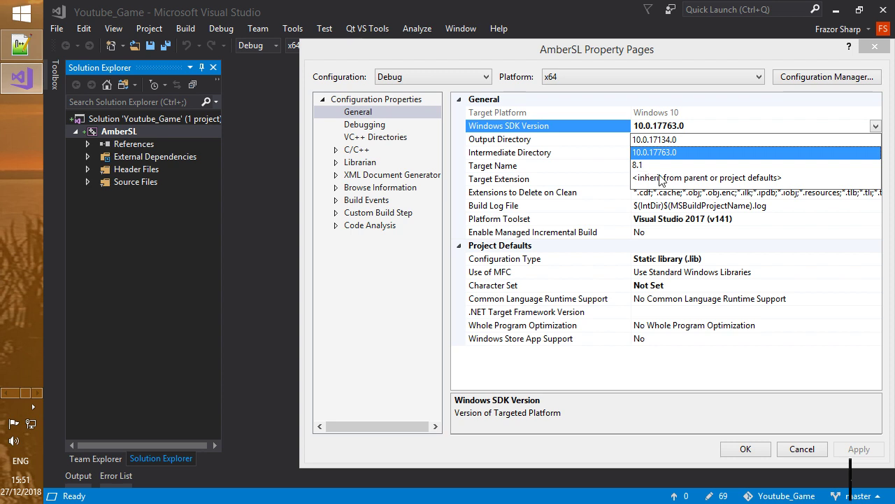
{"action": "left_click", "coordinate": [736, 234]}
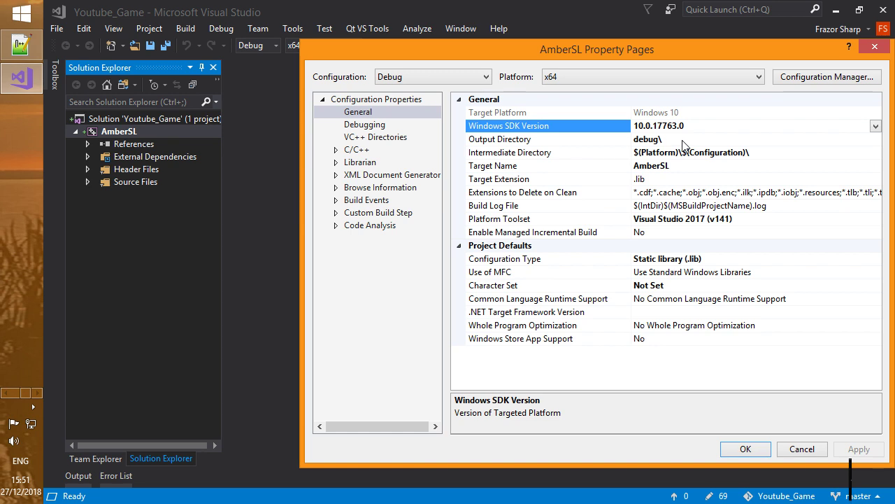
Edit AmberSL's output directory for the Debug x64 configuration, replacing the path with one that starts with $(Project
{"action": "left_click", "coordinate": [682, 139]}
{"action": "left_click", "coordinate": [680, 139]}
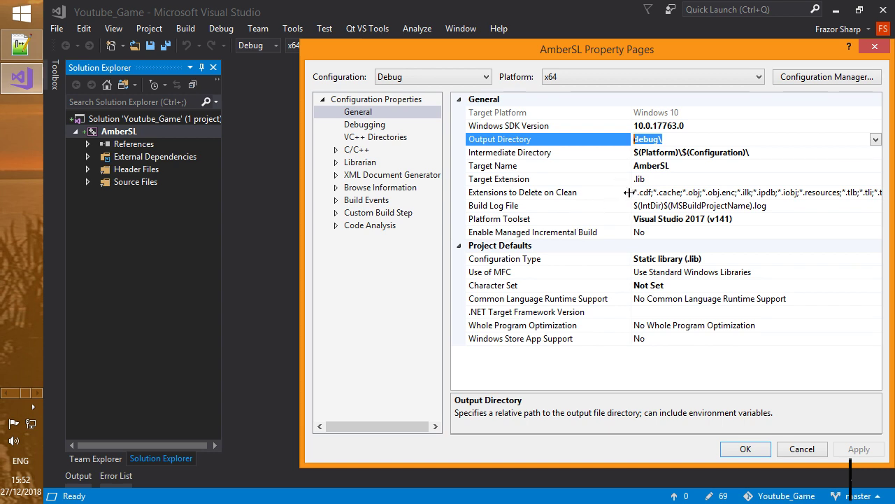
{"action": "left_click", "coordinate": [875, 142]}
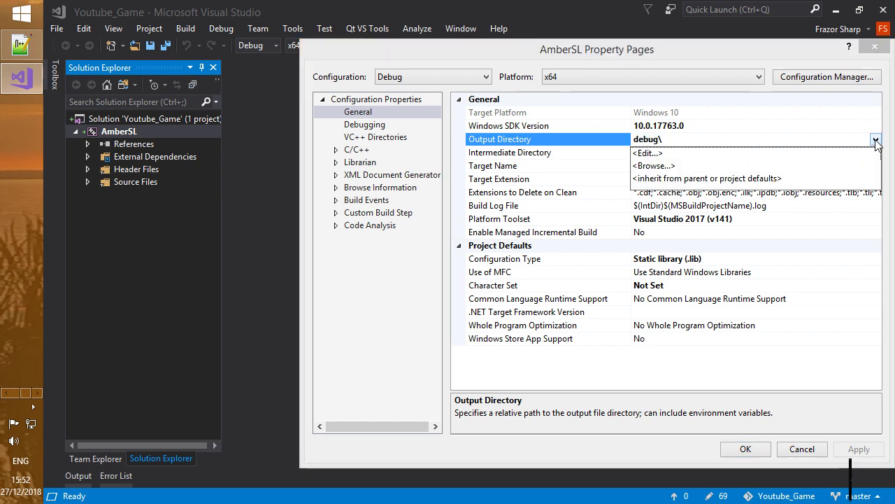
{"action": "left_click", "coordinate": [675, 160]}
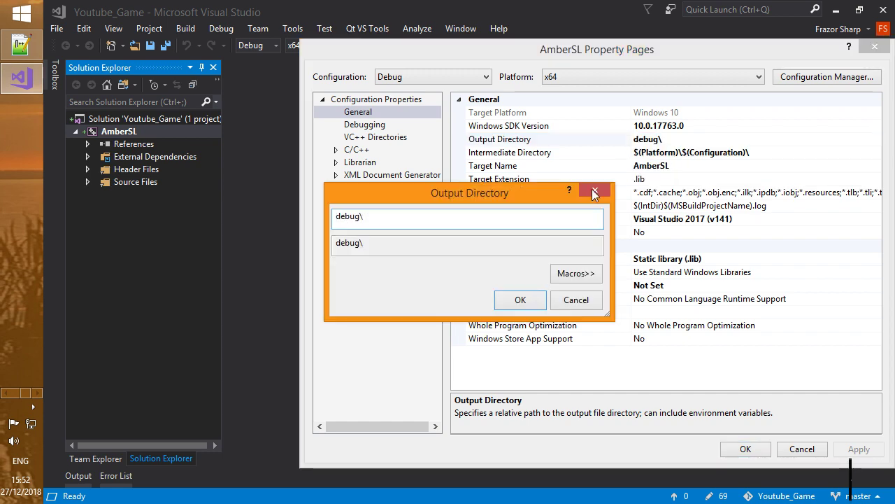
{"action": "key", "text": "shift+Home"}
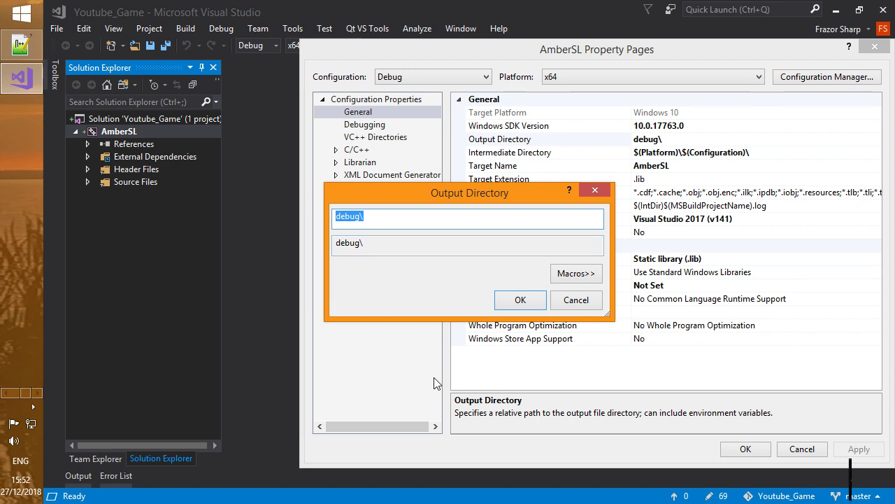
{"action": "type", "text": "$("}
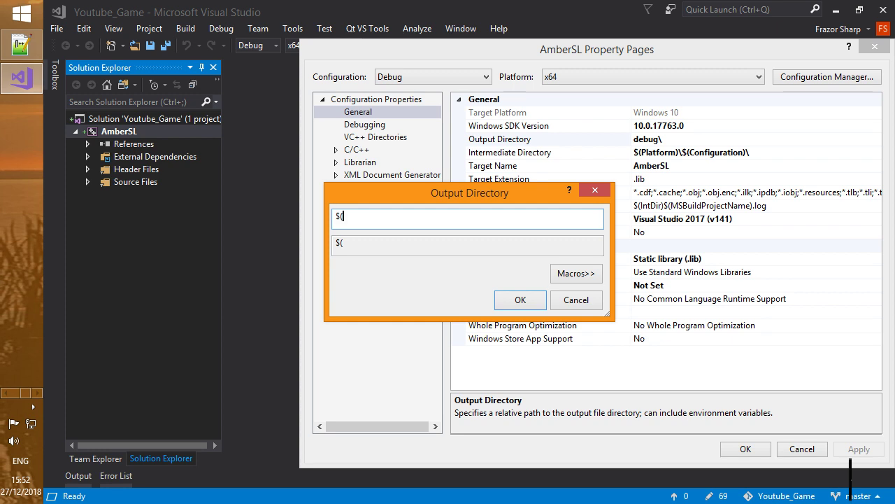
{"action": "type", "text": "Project"}
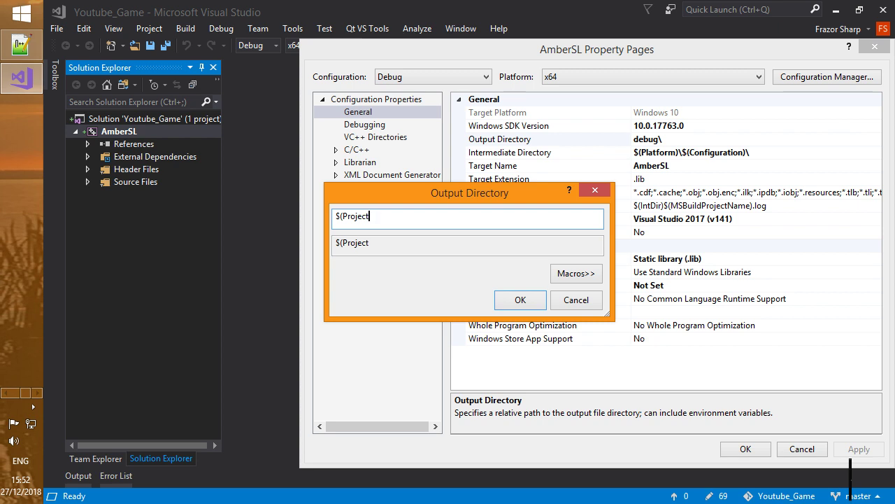